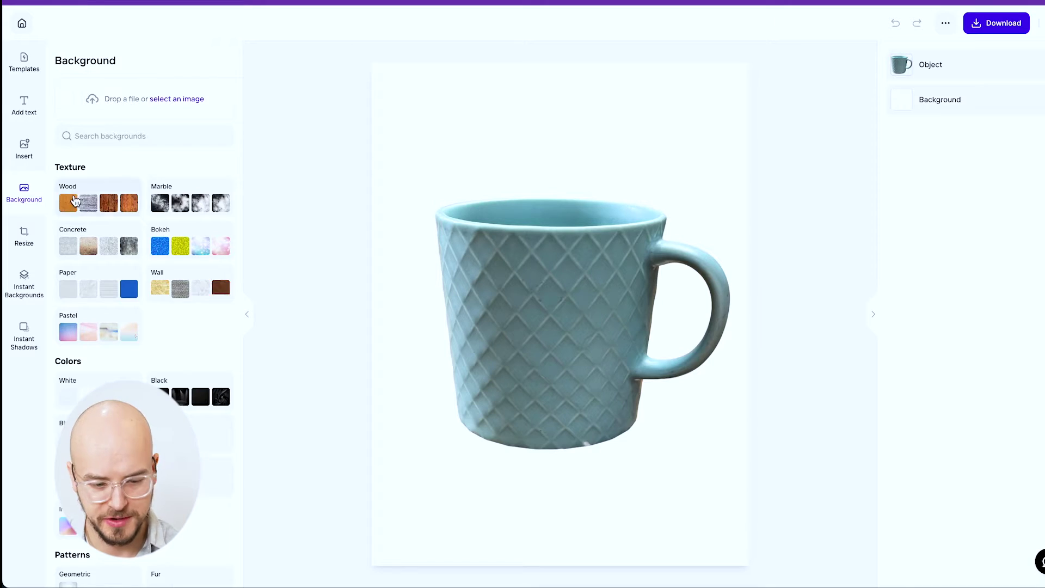
Set the first Wood texture as the mug's background and open the trending Outdoor Christmas Tree scene in Instant Backgrounds
click(64, 200)
click(93, 119)
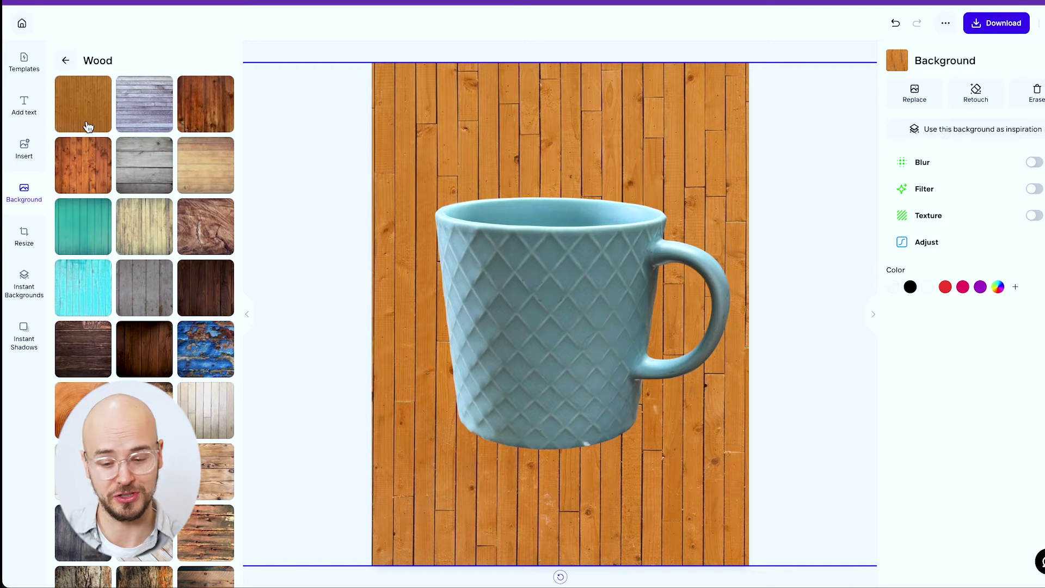
click(24, 297)
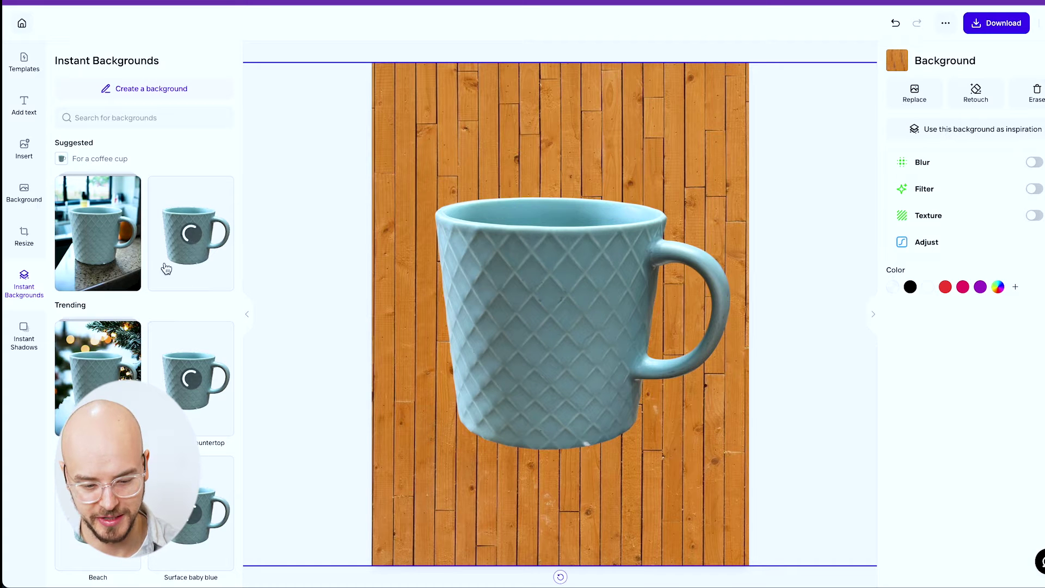
click(99, 383)
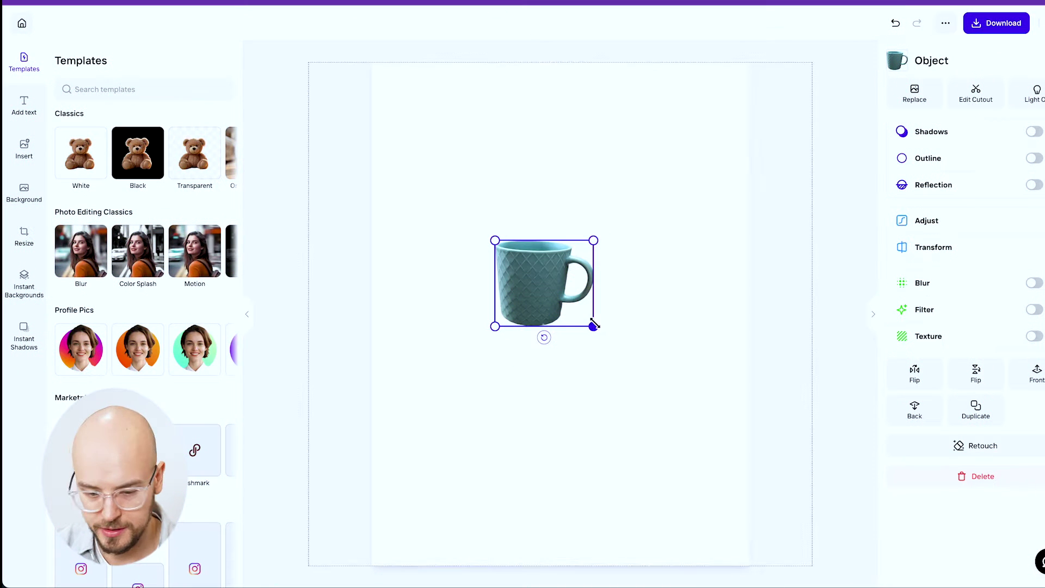
Enlarge and reposition the mug on the canvas, and choose the second instant background suggested for a coffee cup
drag(592, 324, 710, 392)
drag(583, 338, 532, 285)
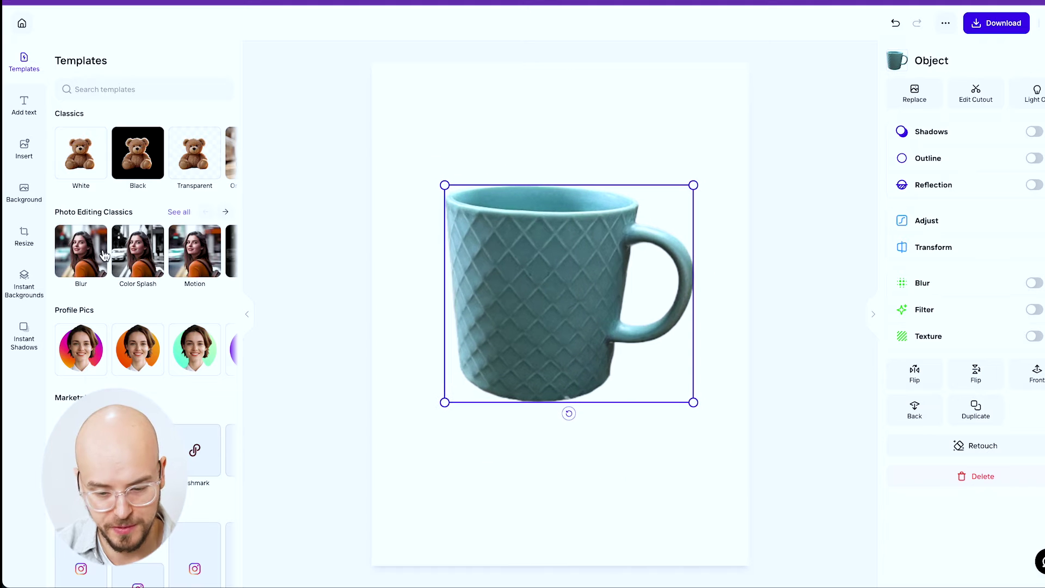
click(22, 294)
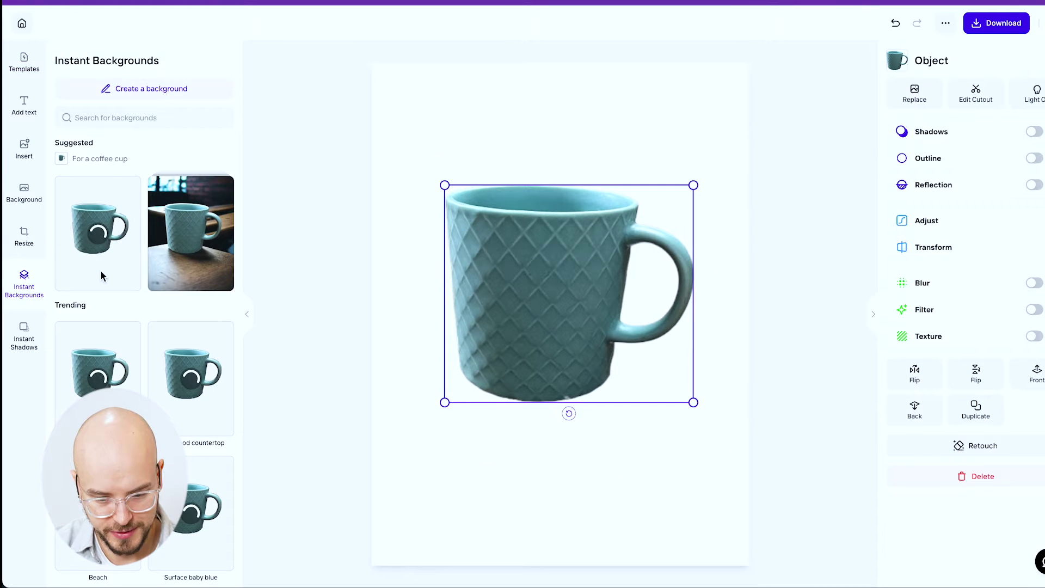
click(192, 243)
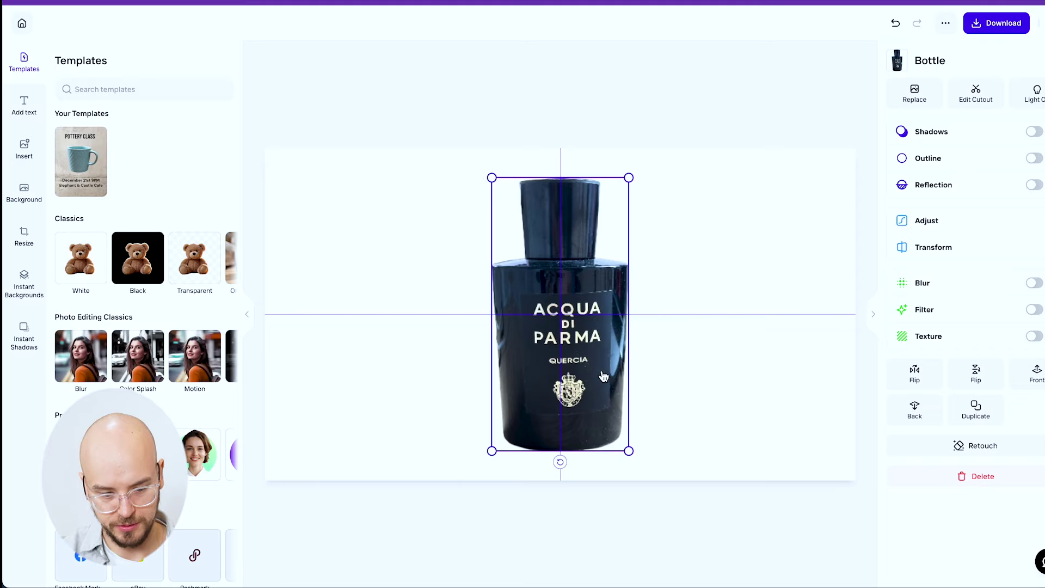
Move the perfume bottle slightly left of centre and switch its Shadows effect on and off again
drag(598, 373, 584, 370)
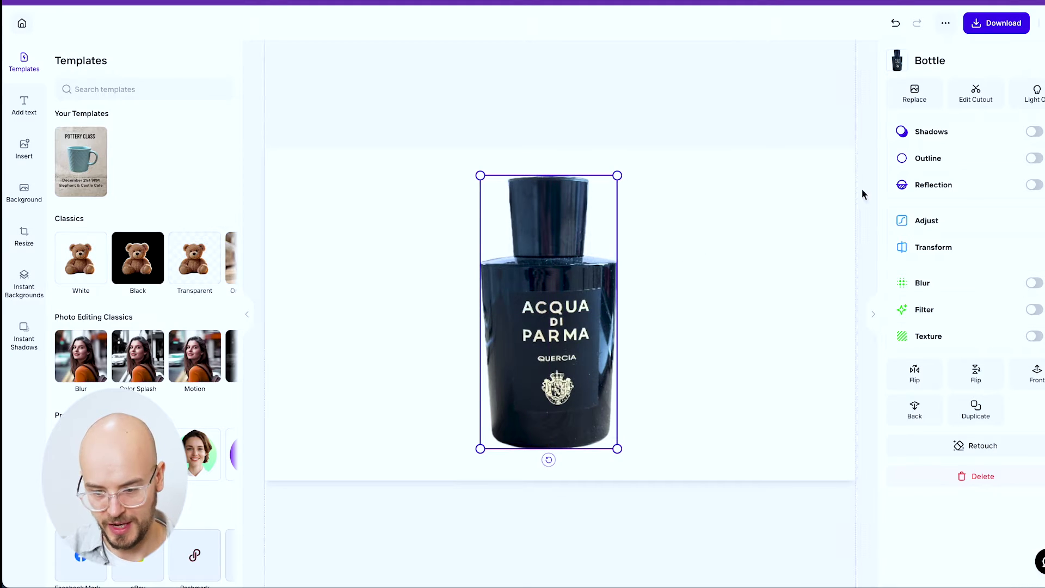
click(1033, 131)
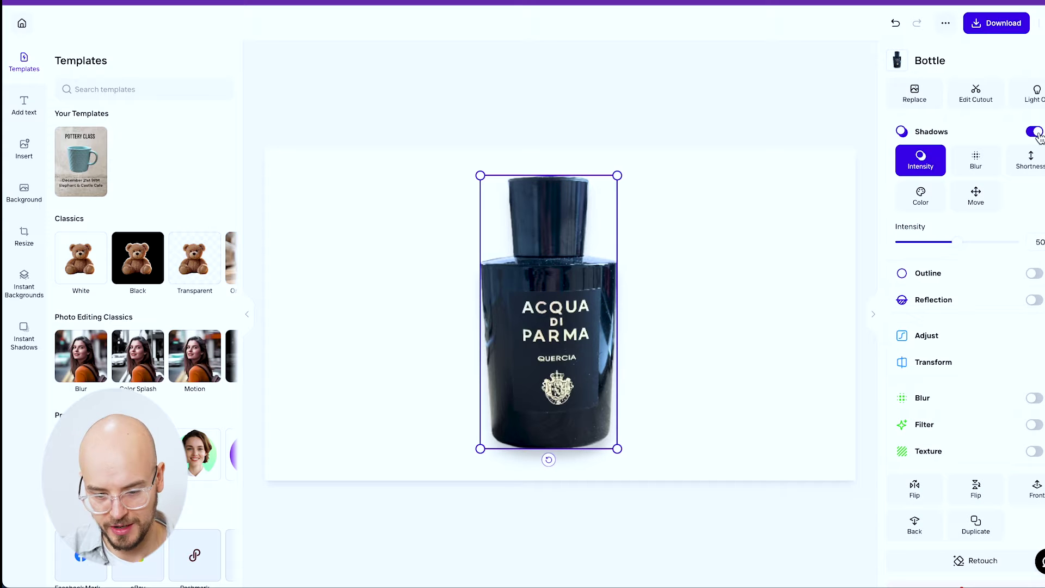
click(1035, 132)
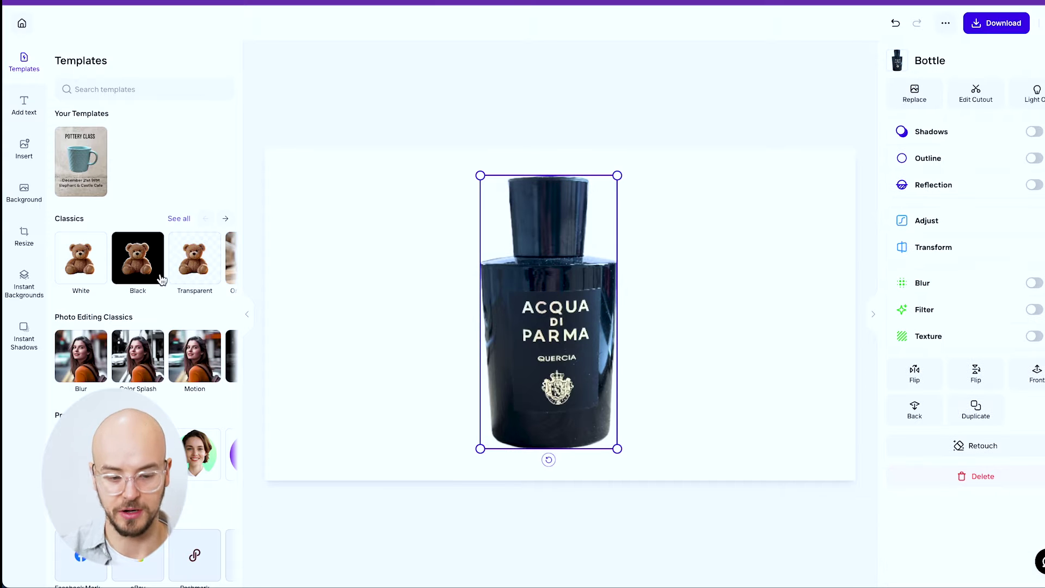
Apply the Hard instant shadow to the bottle and try the Soft and Floating styles, ending on Floating
click(25, 332)
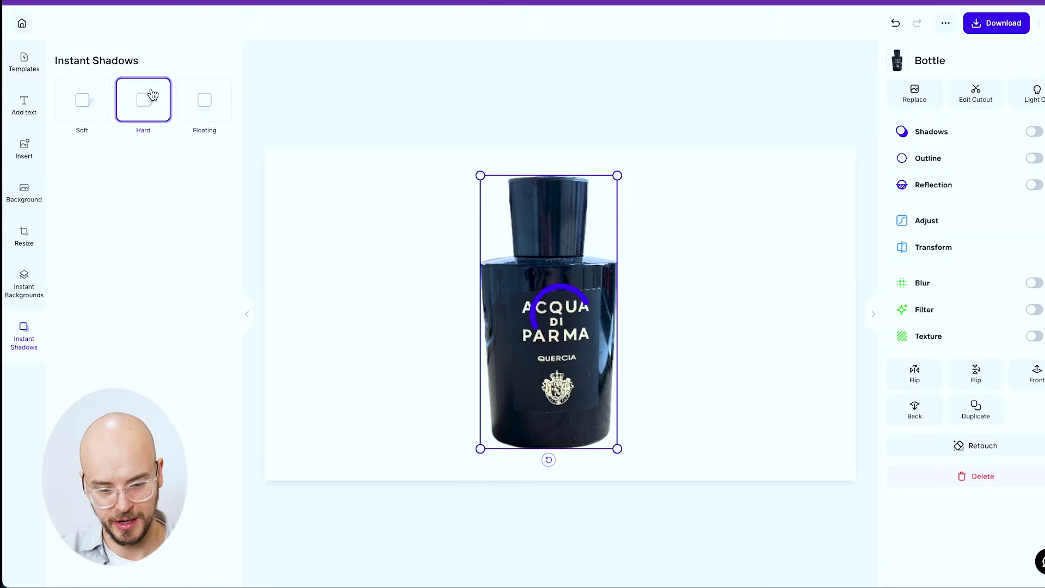
click(433, 358)
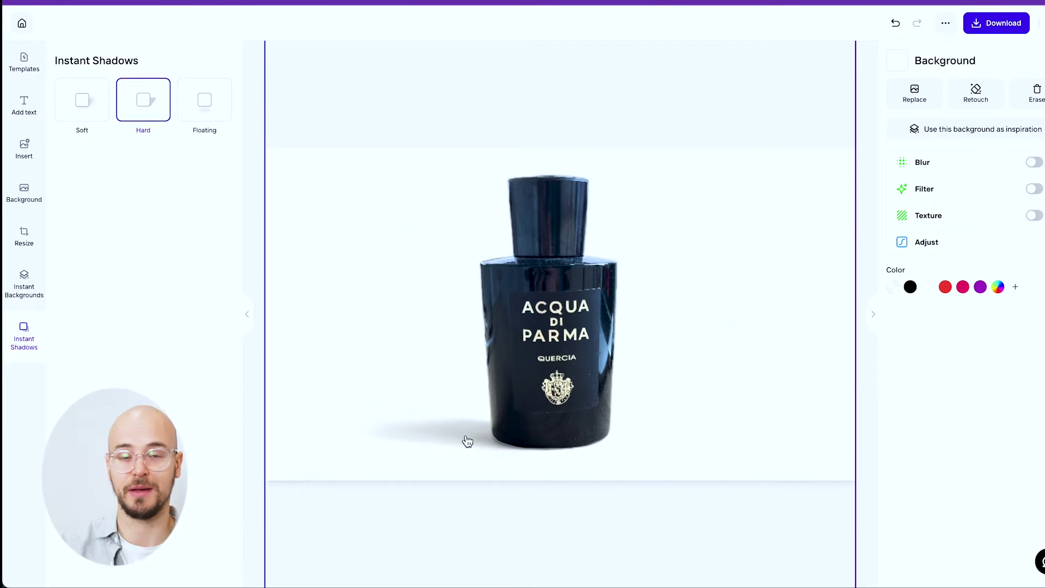
click(202, 108)
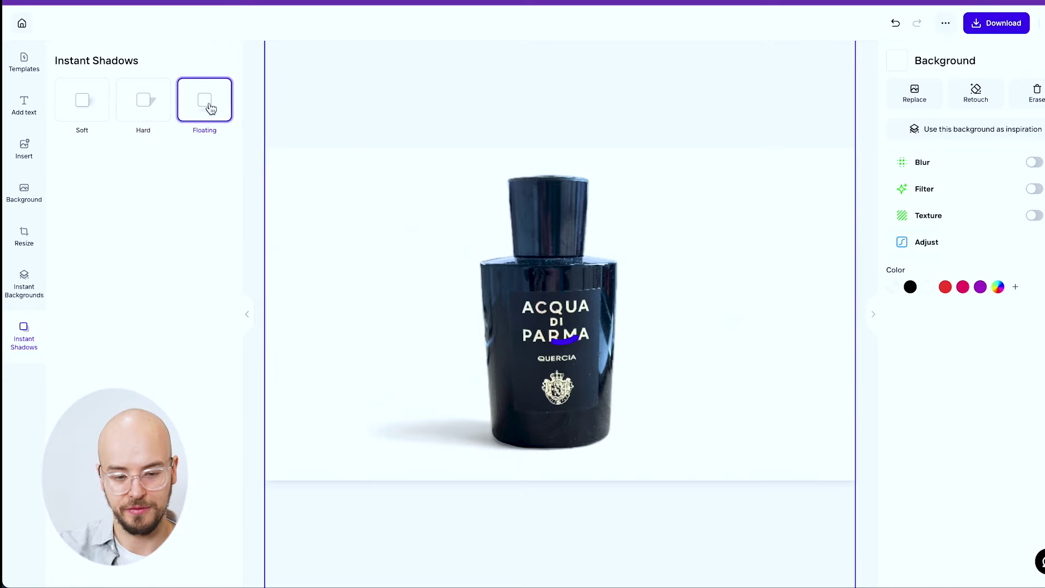
click(97, 110)
click(144, 112)
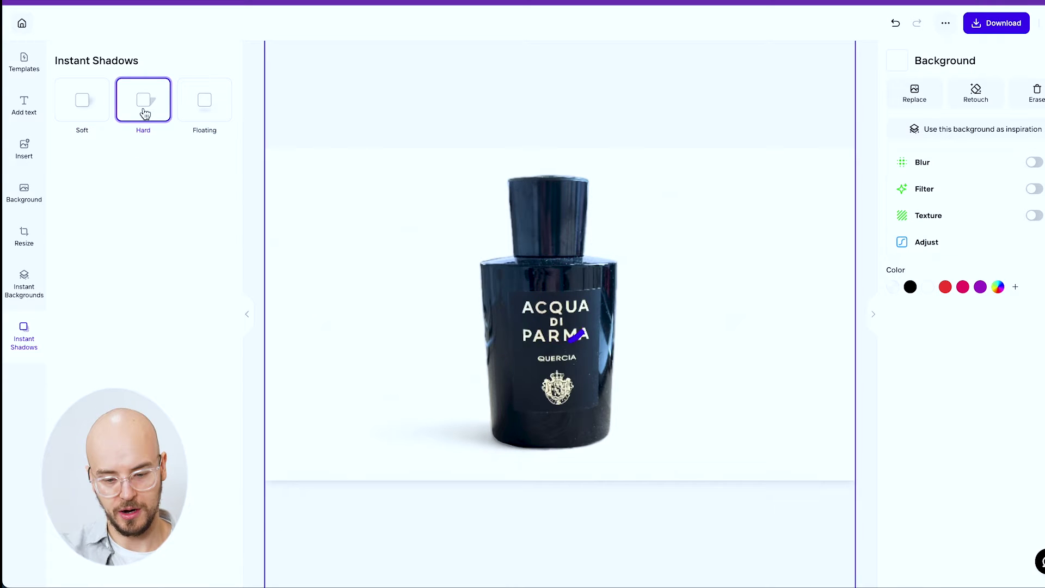
click(202, 109)
Move the bottle to the right, away from its generated shadow, and undo the move
click(551, 303)
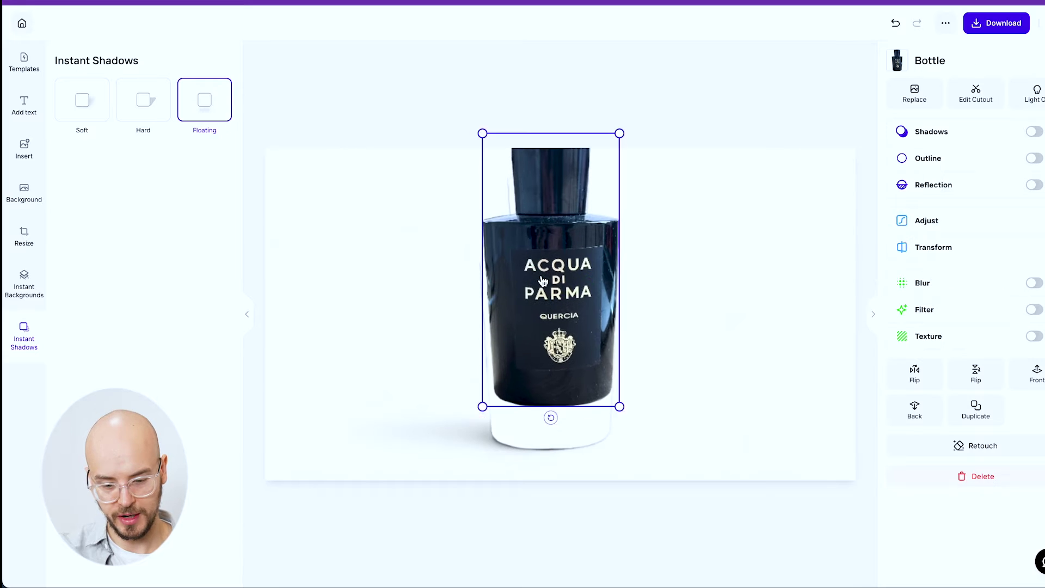
drag(552, 303, 702, 314)
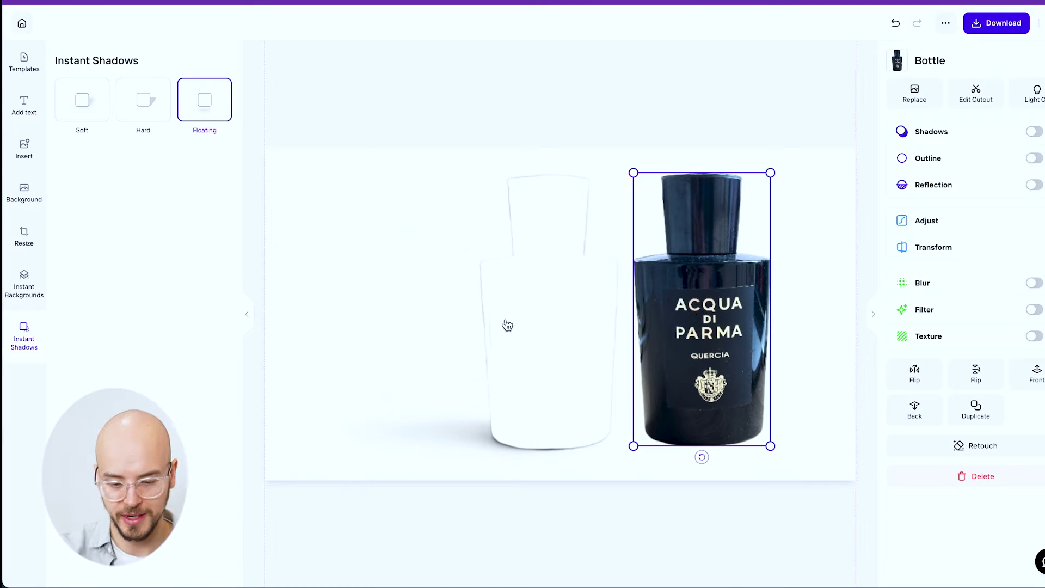
key(ctrl+z)
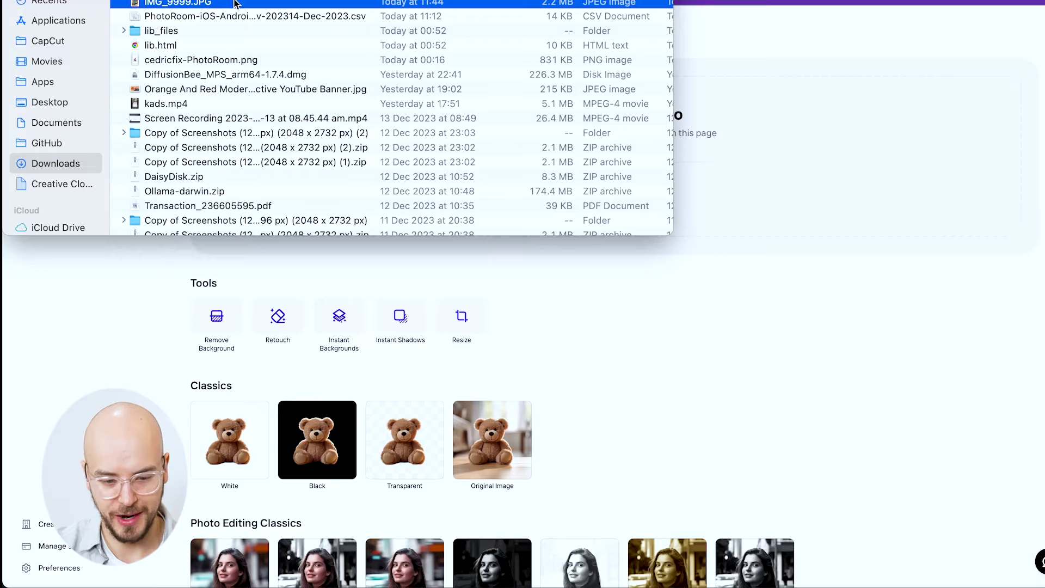
Import IMG_9999.JPG as a new design and apply the first Outdoor Christmas Tree instant background to the mug
drag(235, 3, 782, 185)
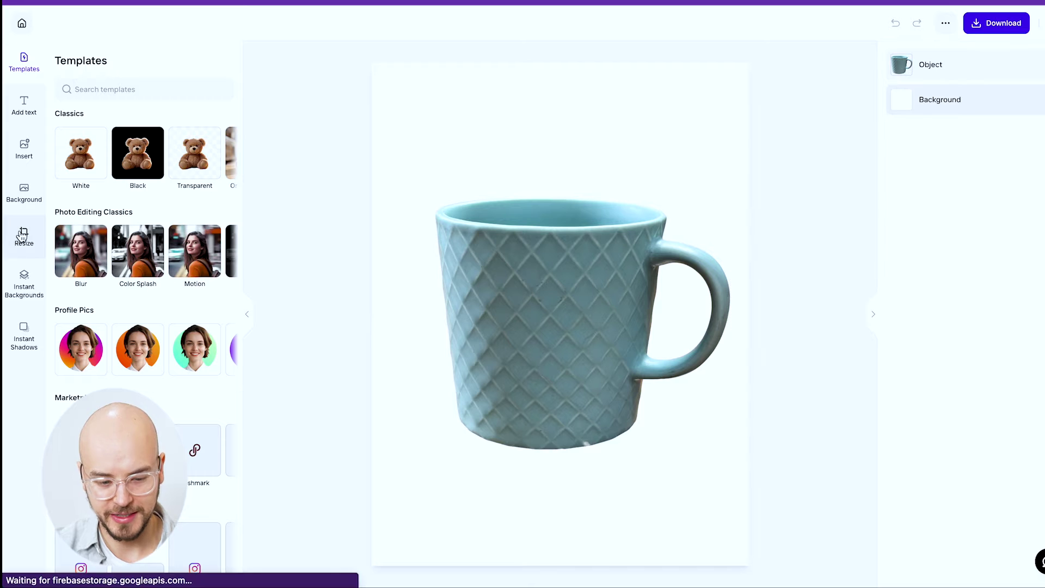
click(24, 284)
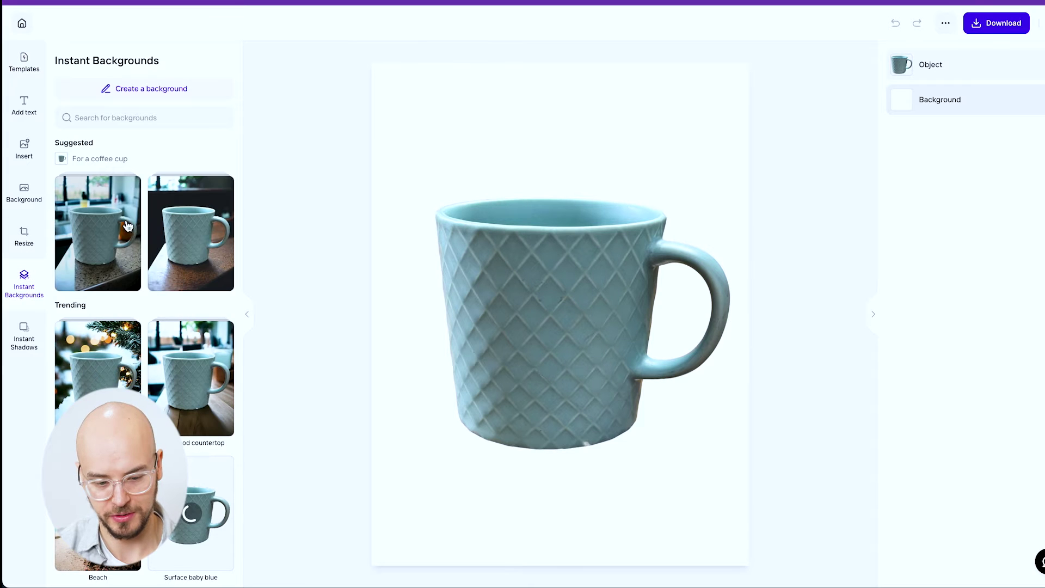
click(98, 356)
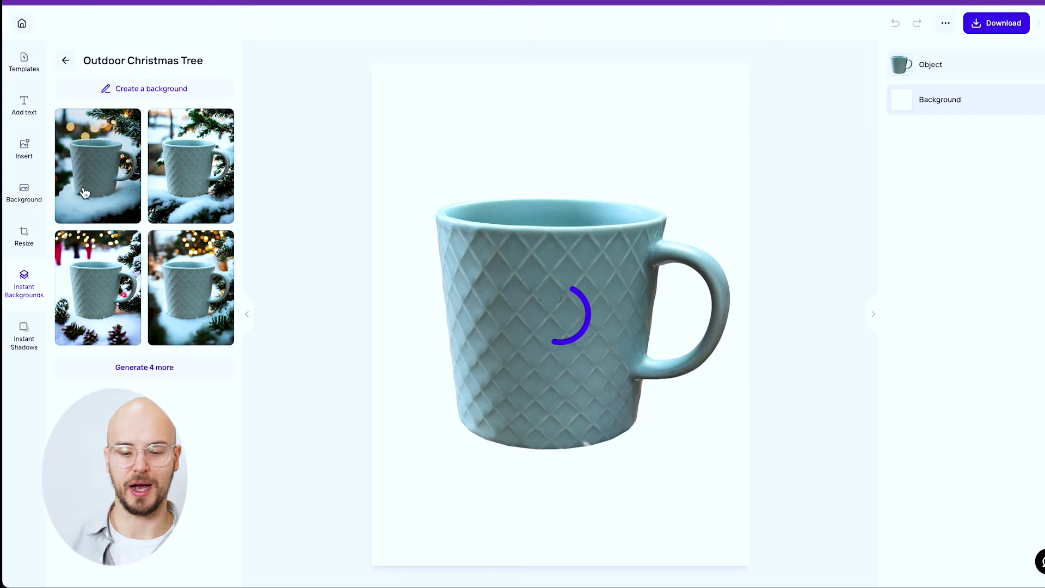
Scale the mug down and place it slightly above and right of the centre of the snowy scene
click(624, 317)
drag(729, 197, 604, 305)
drag(533, 392, 617, 297)
click(560, 430)
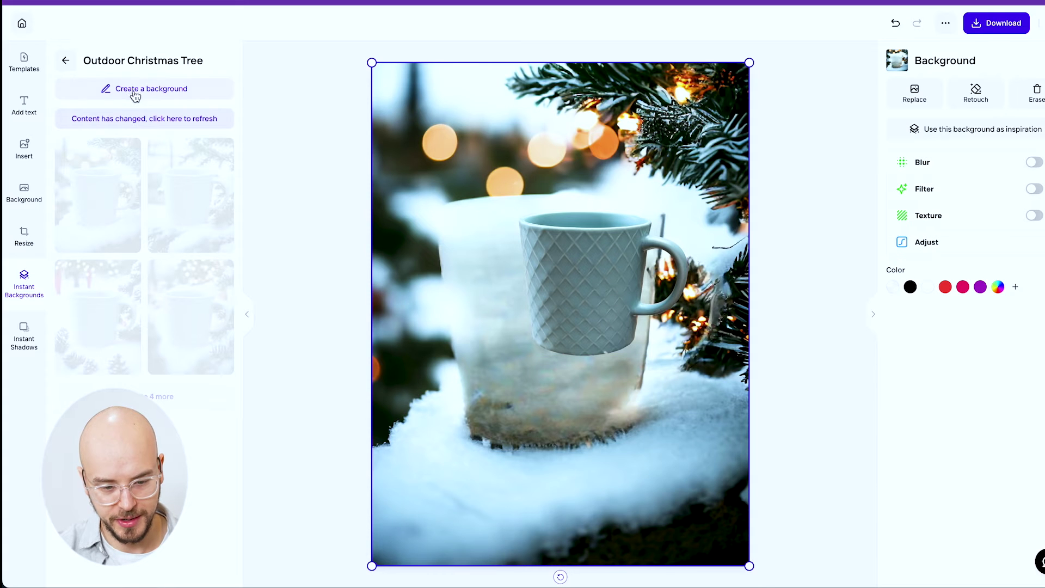
Regenerate the Outdoor Christmas Tree backgrounds for the smaller mug and apply the version with snow-covered branches
click(147, 121)
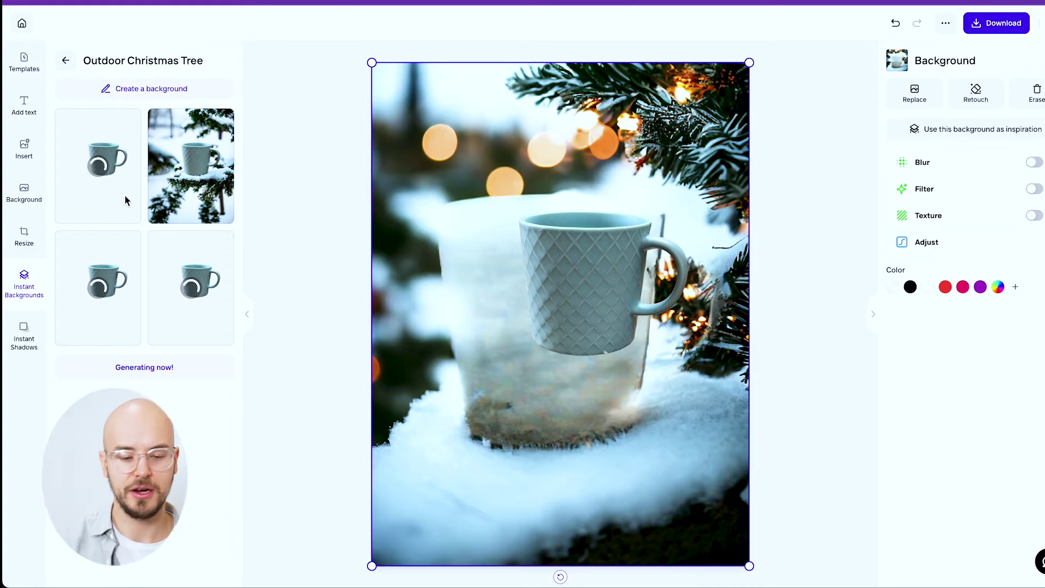
click(194, 163)
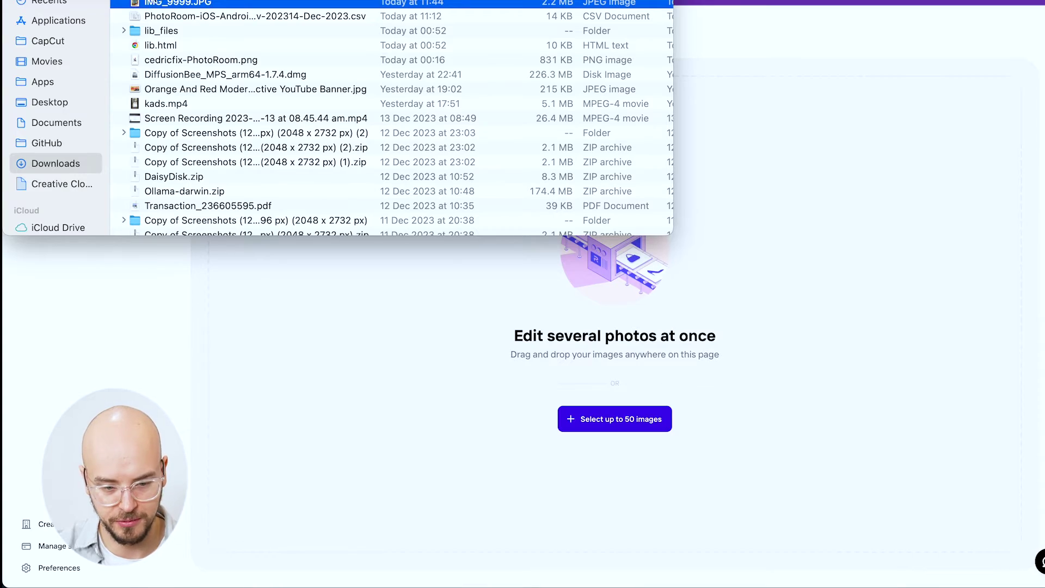
Load the two mug photos from the Downloads folder into a batch and apply an instant shadow to both
drag(156, 2, 576, 377)
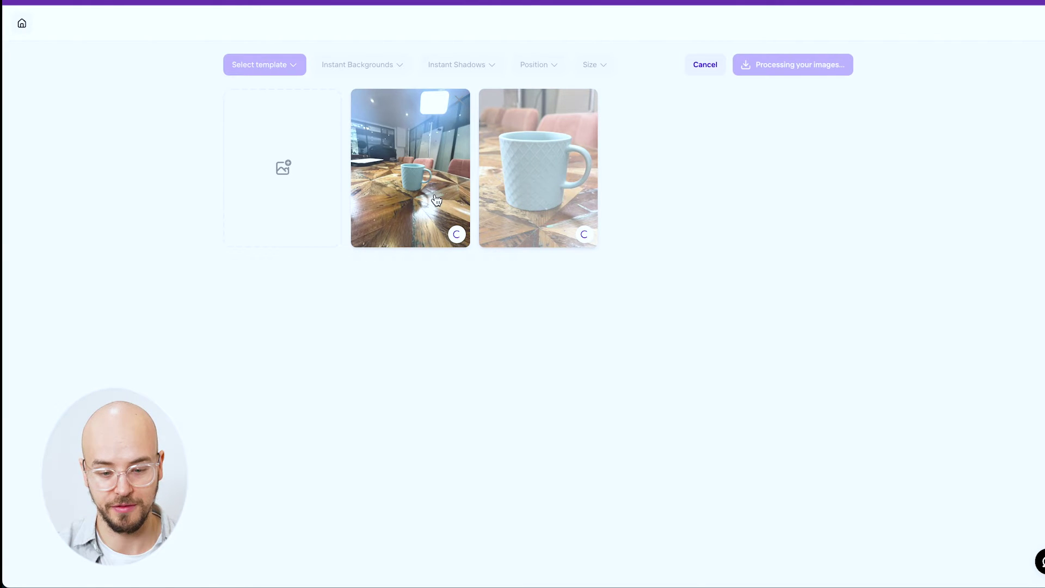
click(372, 77)
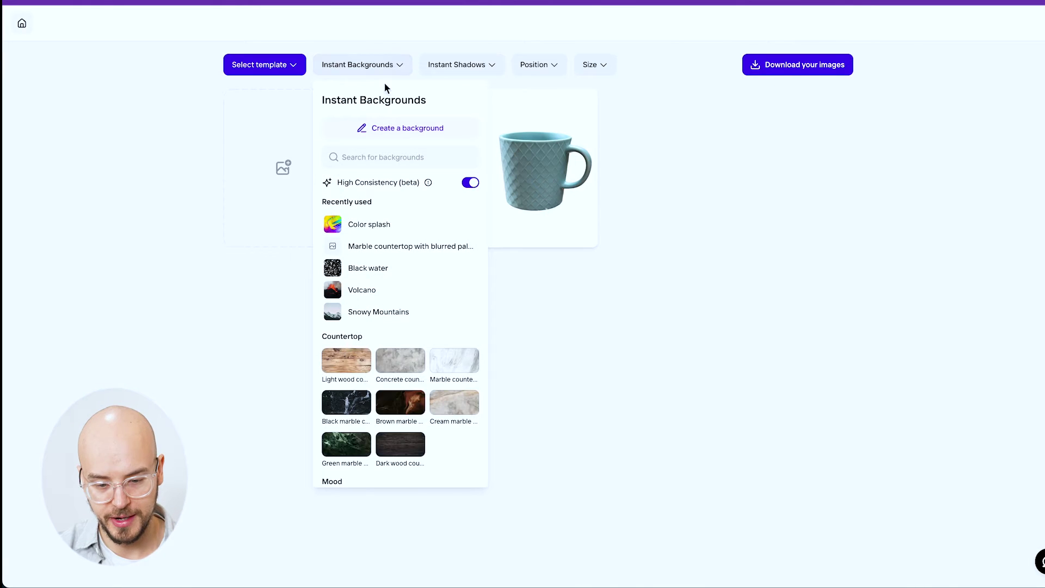
click(456, 76)
click(450, 127)
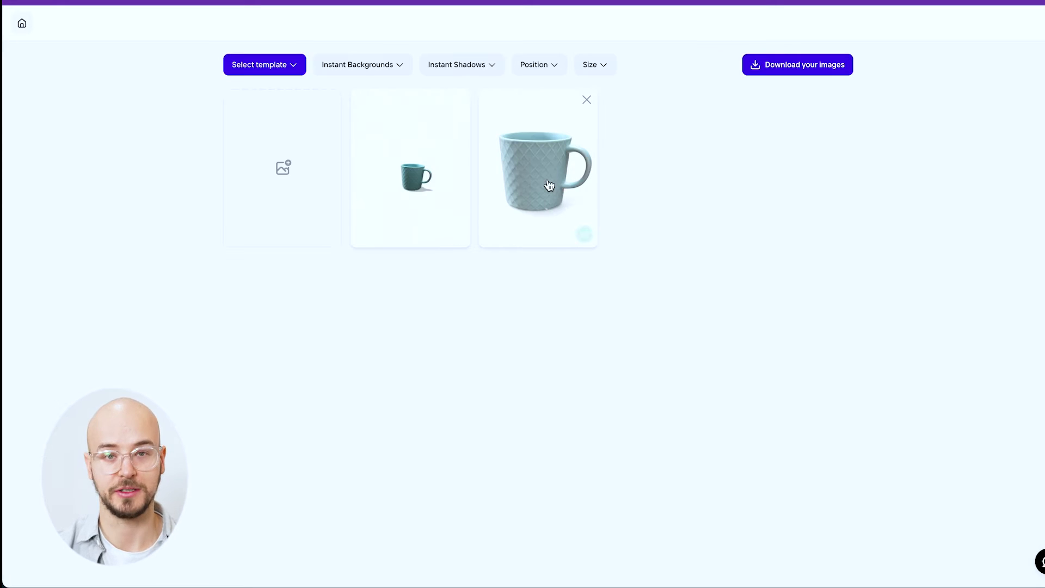
Apply the Volcano instant background to both batch images, and replace it with the light wood countertop background
click(351, 64)
click(333, 289)
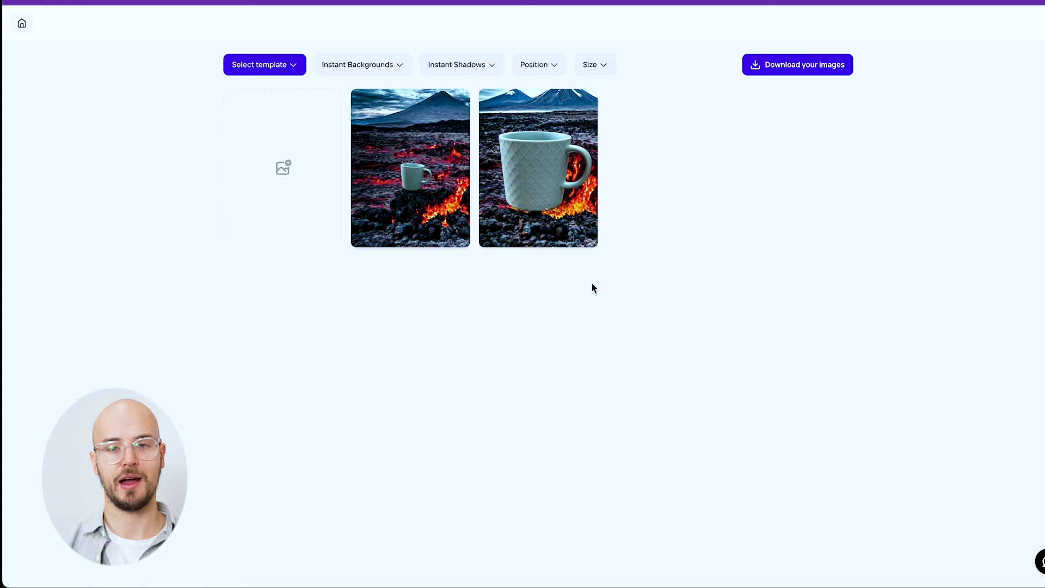
click(372, 68)
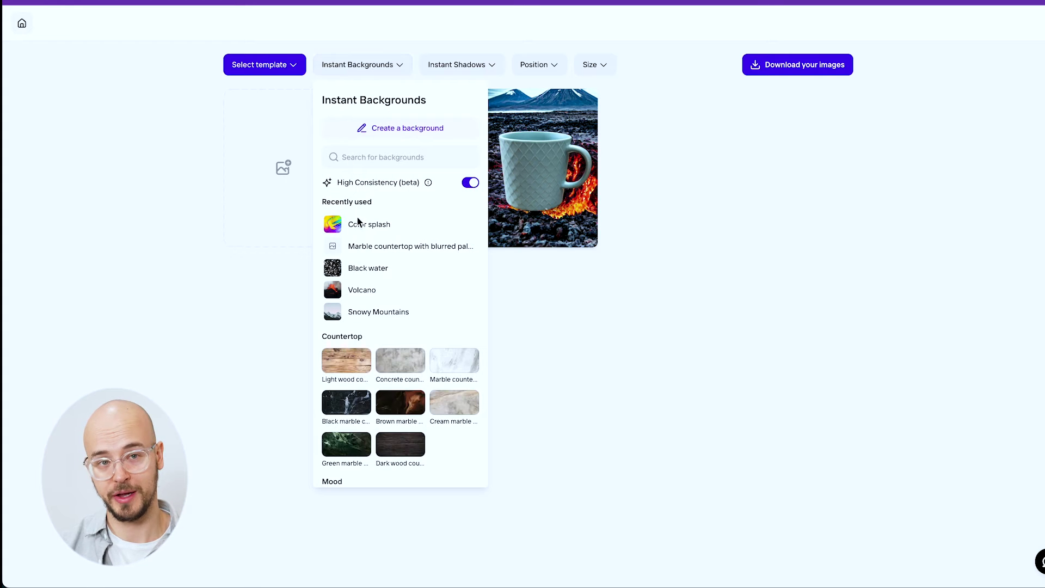
click(351, 364)
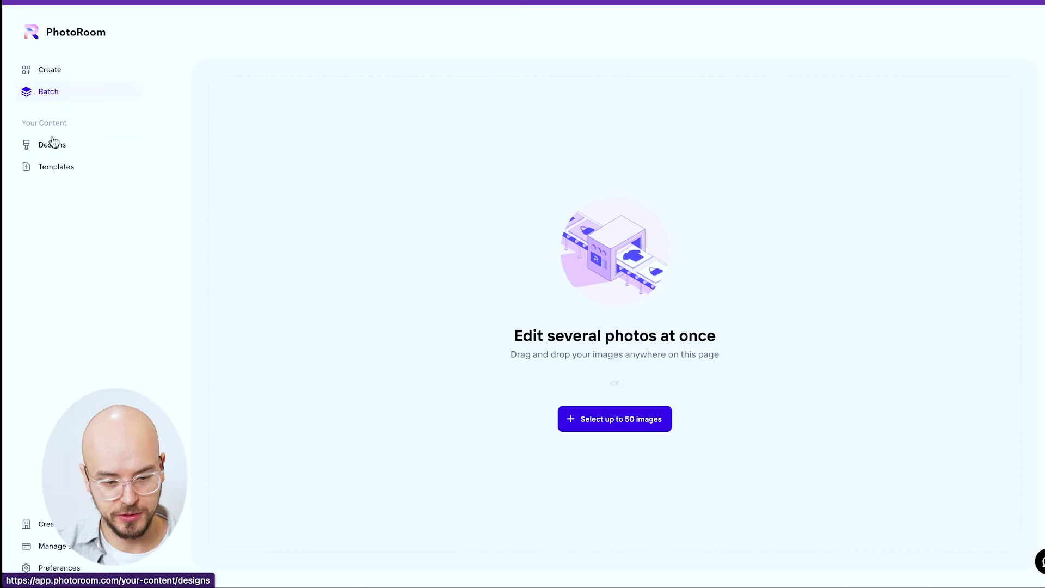
Browse the saved designs, including the UA Team's, and open the candle design with gold baubles and candy canes
click(53, 143)
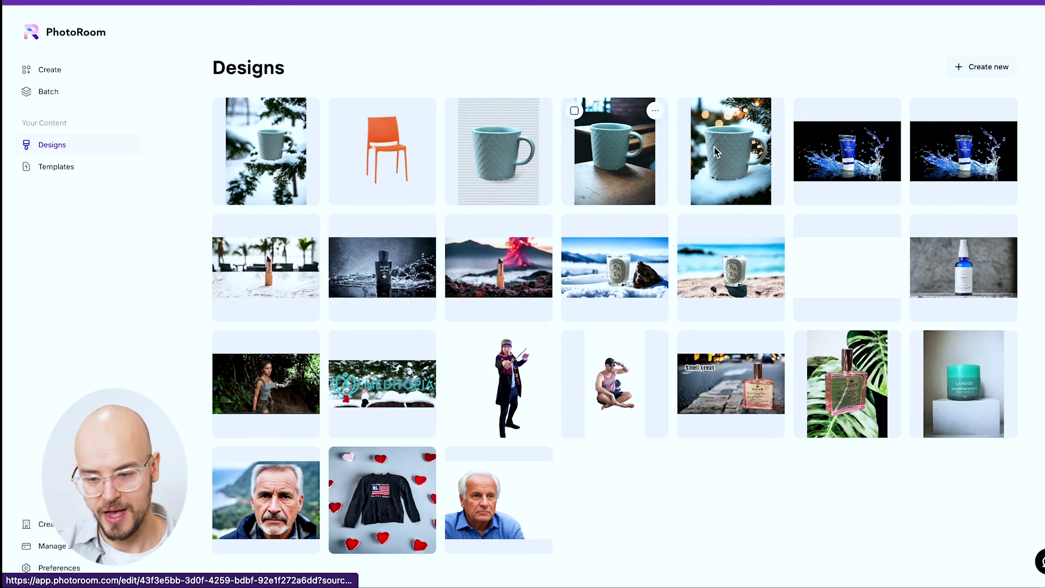
click(1040, 54)
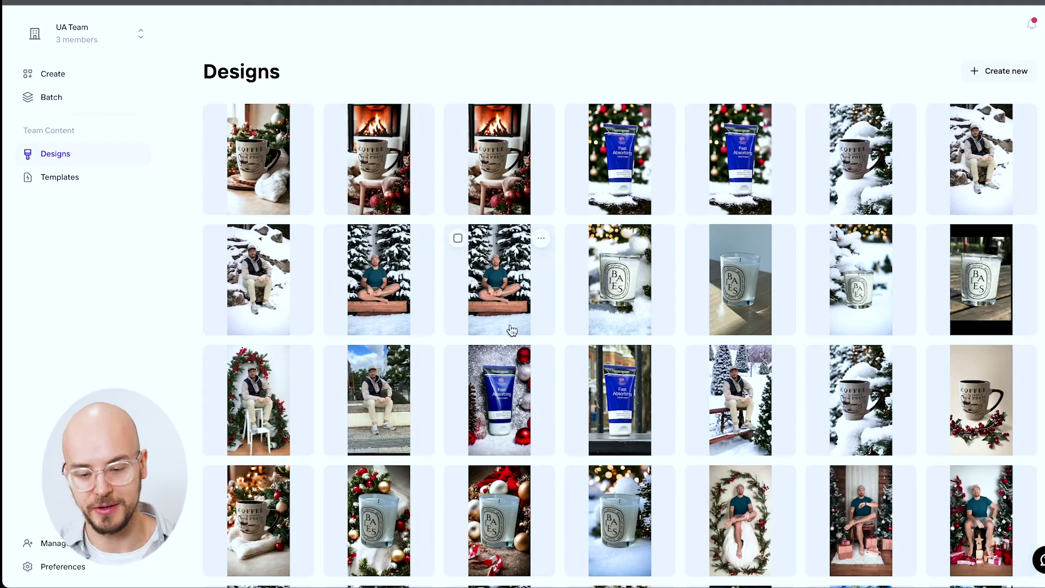
scroll(511, 329, down, 3)
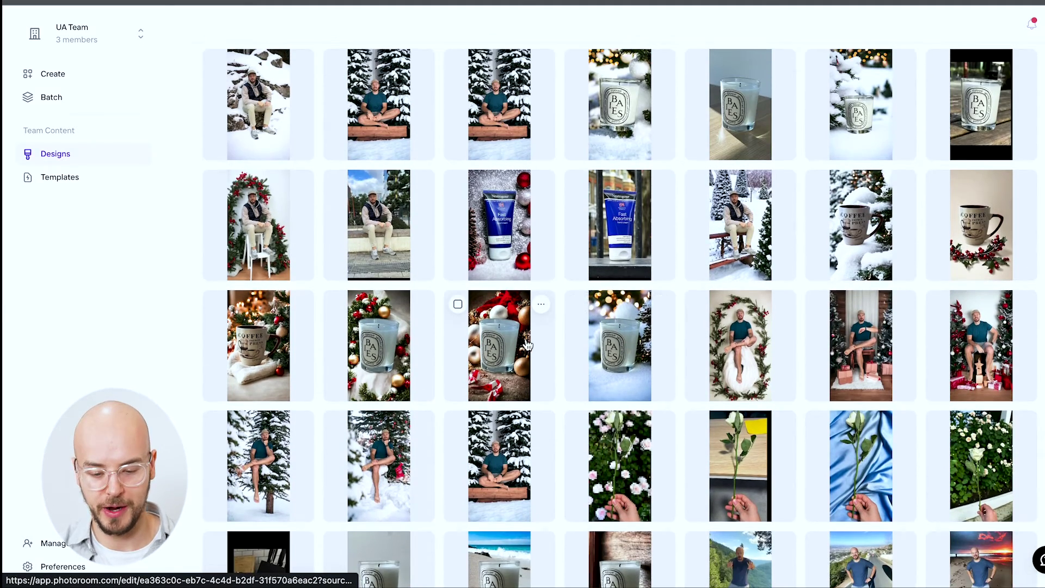
click(499, 344)
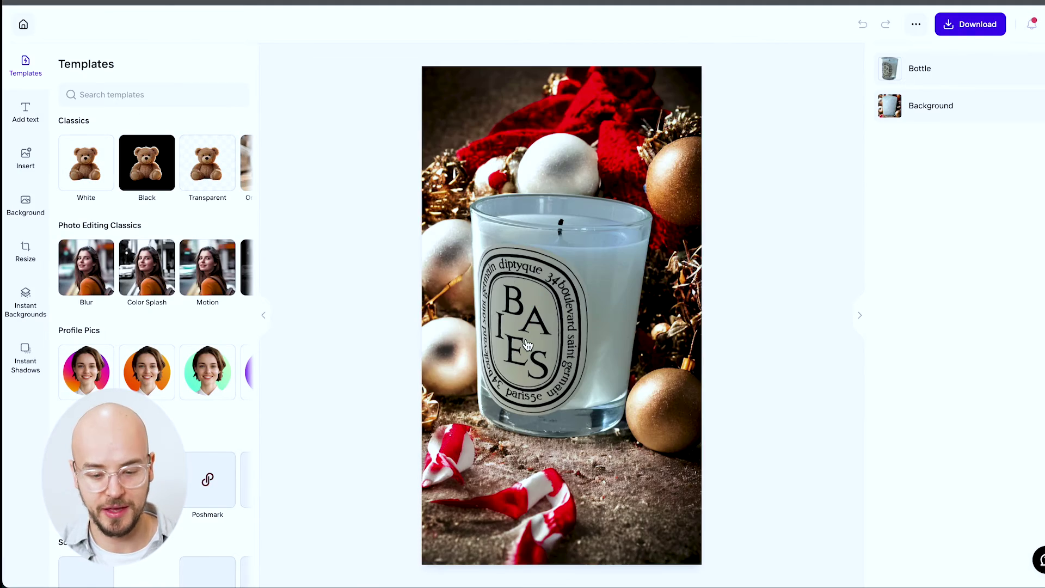
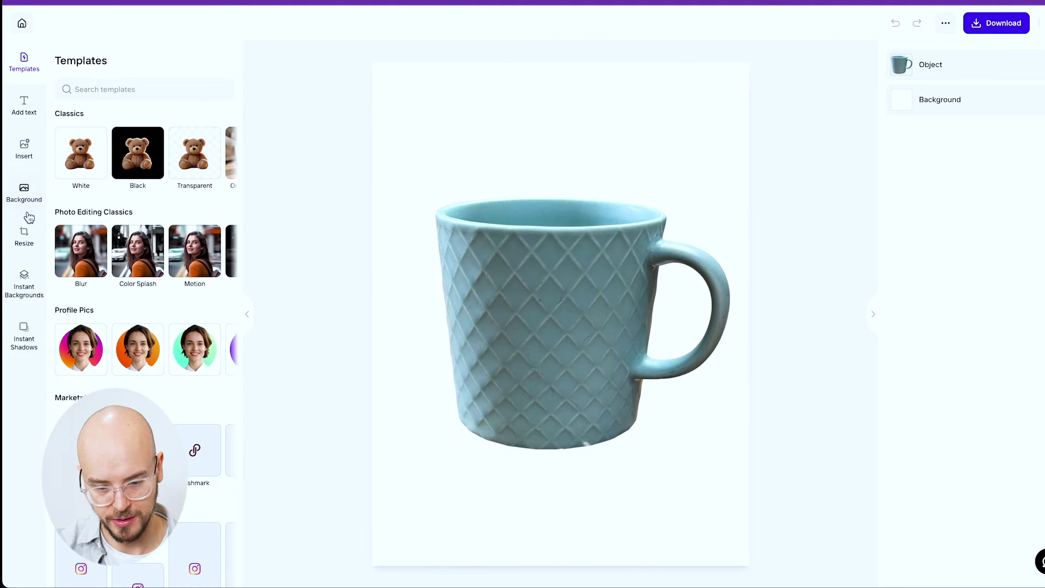
Add a text element in the Headline style to the mug design and make it read "Pottery Class"
click(25, 118)
click(190, 244)
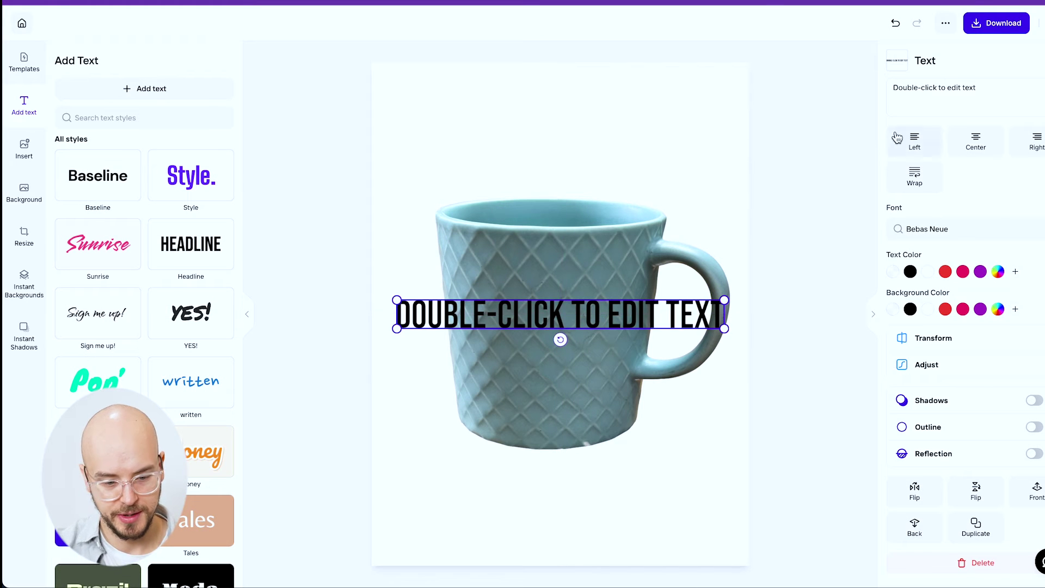
text(Pottery Class)
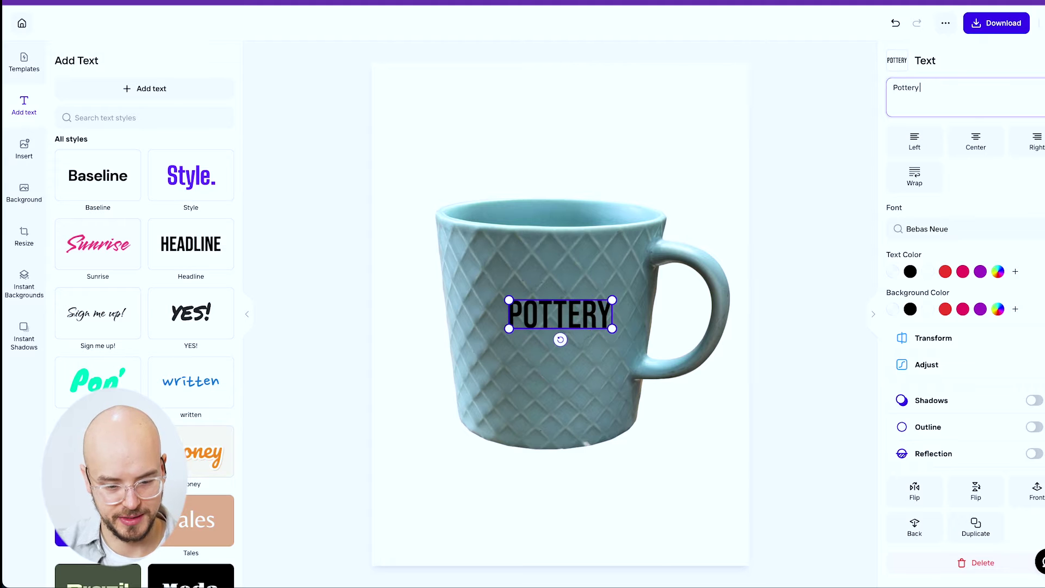
Move the "Pottery Class" title into the empty area above the mug
click(562, 404)
click(564, 327)
drag(564, 327, 553, 142)
Shrink the mug and centre it beneath the "Pottery Class" title, and slightly enlarge the title
click(712, 207)
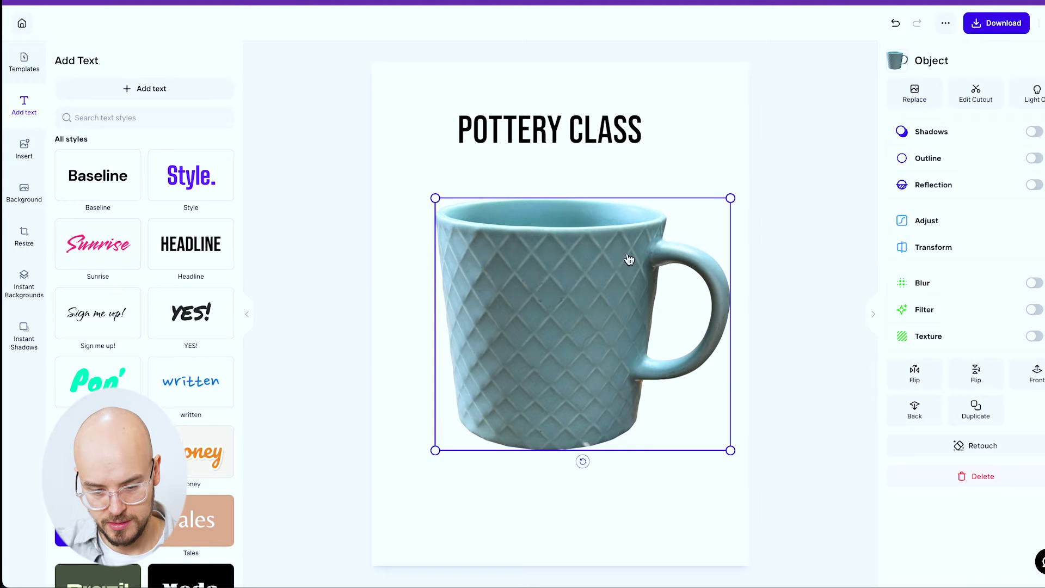
drag(730, 197, 602, 291)
drag(492, 369, 535, 306)
click(572, 137)
drag(644, 142, 675, 153)
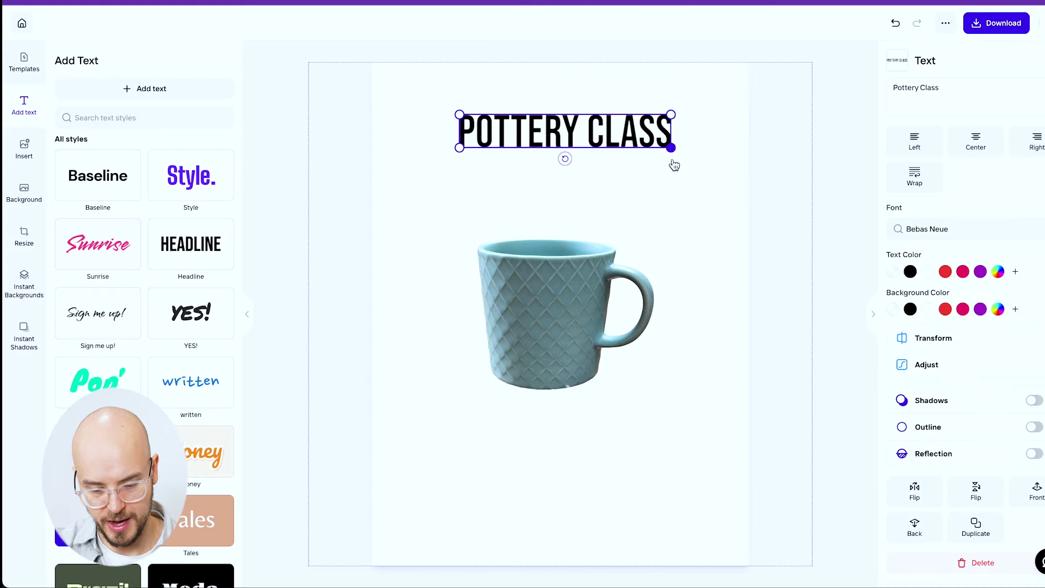
Replace the poster's white background with the beige weathered plaster from the Wall backgrounds
click(676, 242)
click(25, 190)
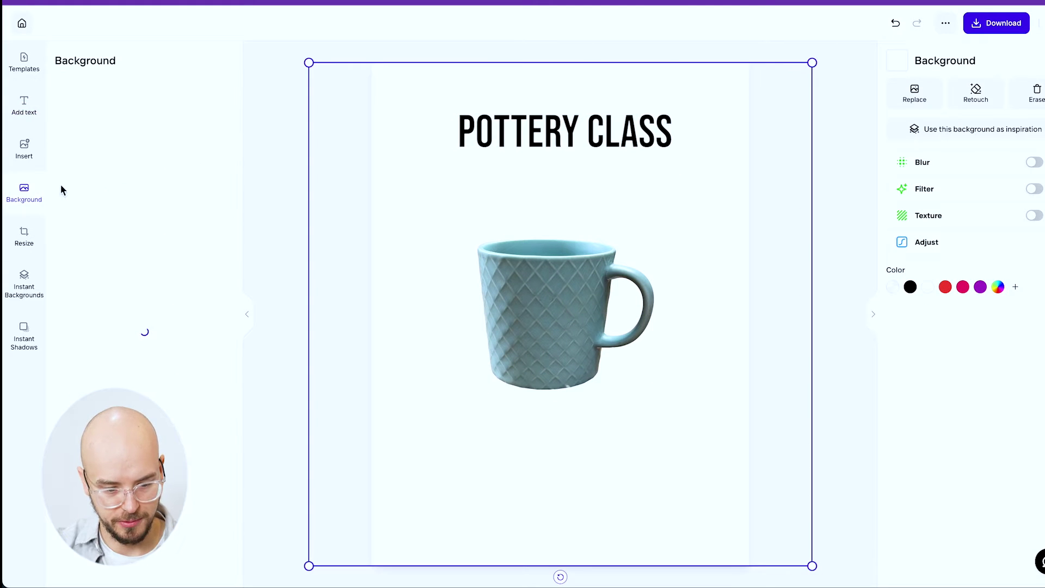
click(150, 280)
click(146, 163)
click(591, 475)
drag(592, 475, 590, 402)
key(ctrl+z)
Centre the title horizontally and add a text block below the mug reading "December 21st 9PM" and "Elephant & Castle Cafe" on two lines
drag(586, 136, 579, 135)
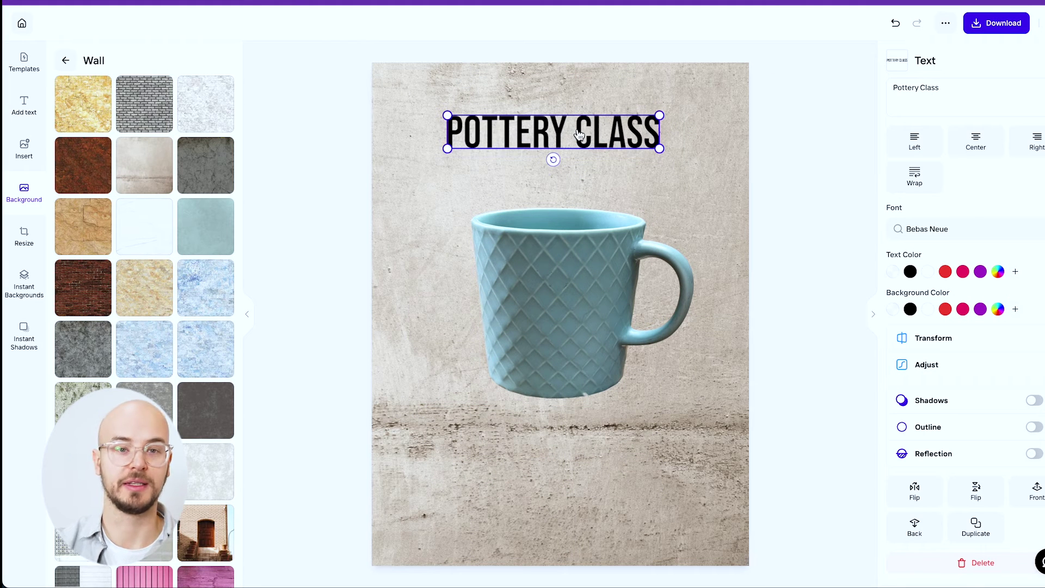
click(592, 167)
click(19, 102)
click(151, 89)
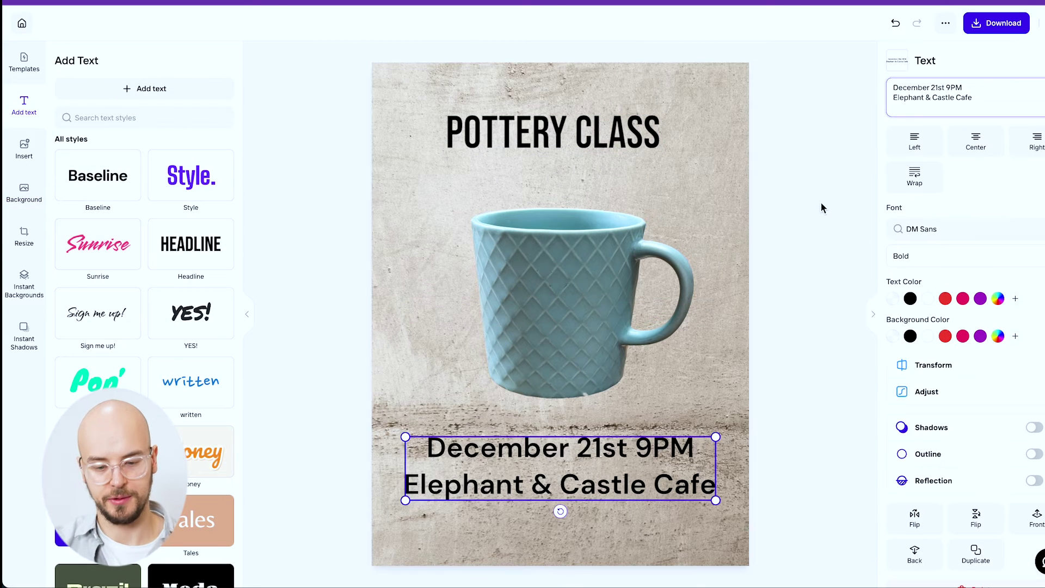
click(816, 204)
Reposition the mug between the title and the event details, and check the download options
drag(546, 242, 529, 243)
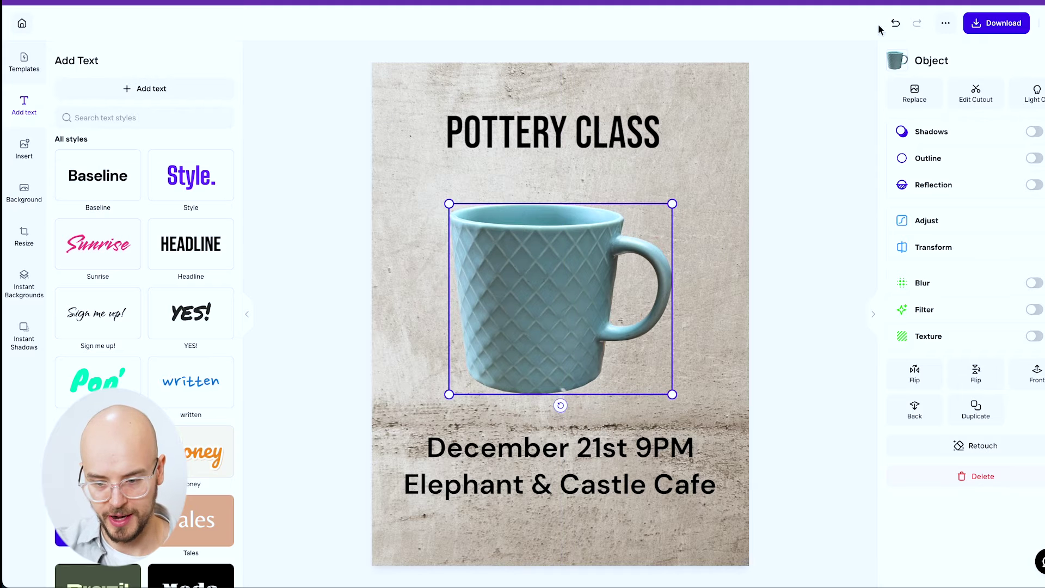
click(996, 23)
click(48, 48)
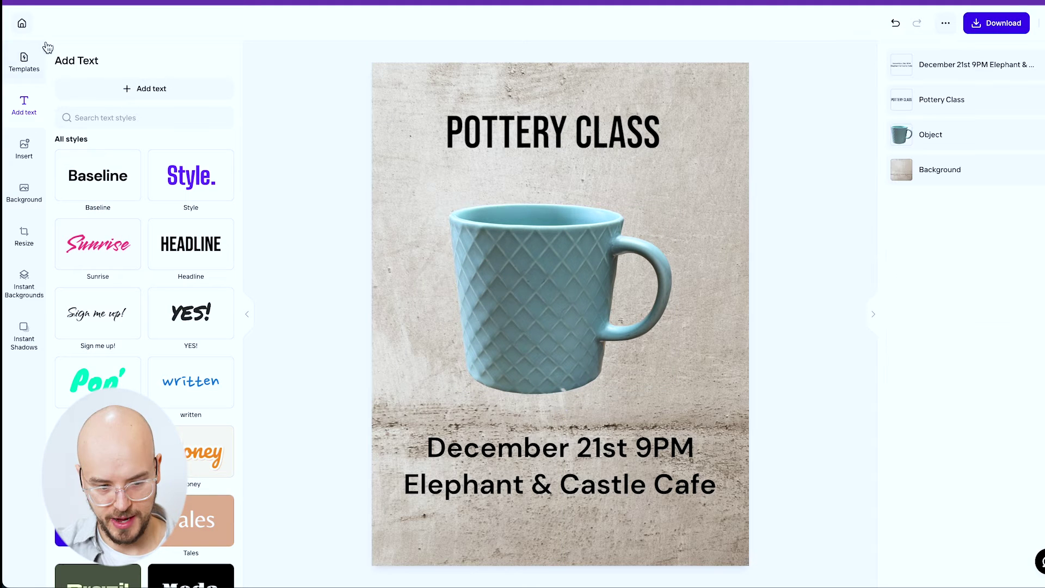
Turn the poster design into a reusable template named "Pottery Class Template"
click(26, 58)
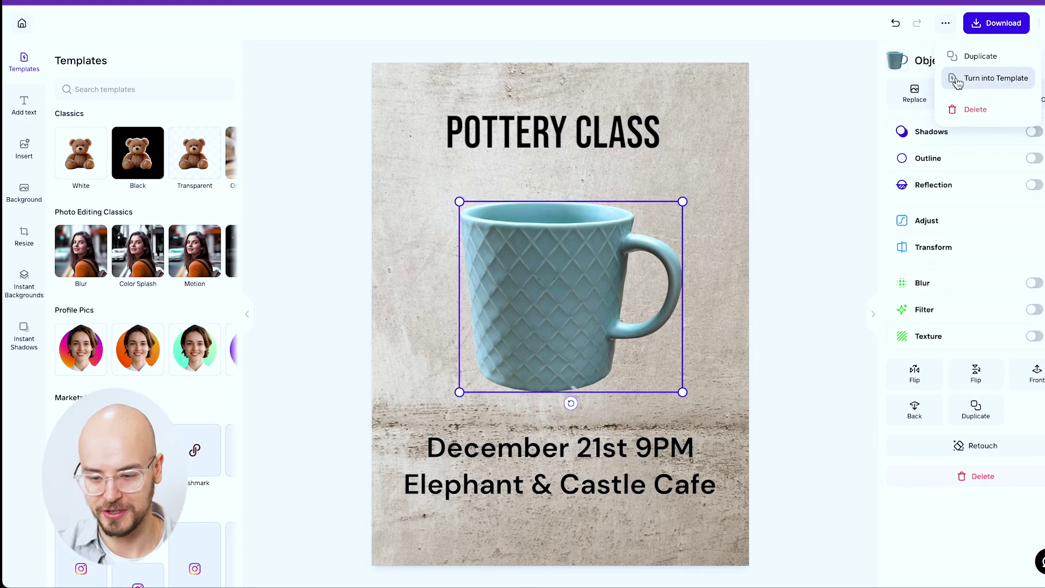
click(957, 79)
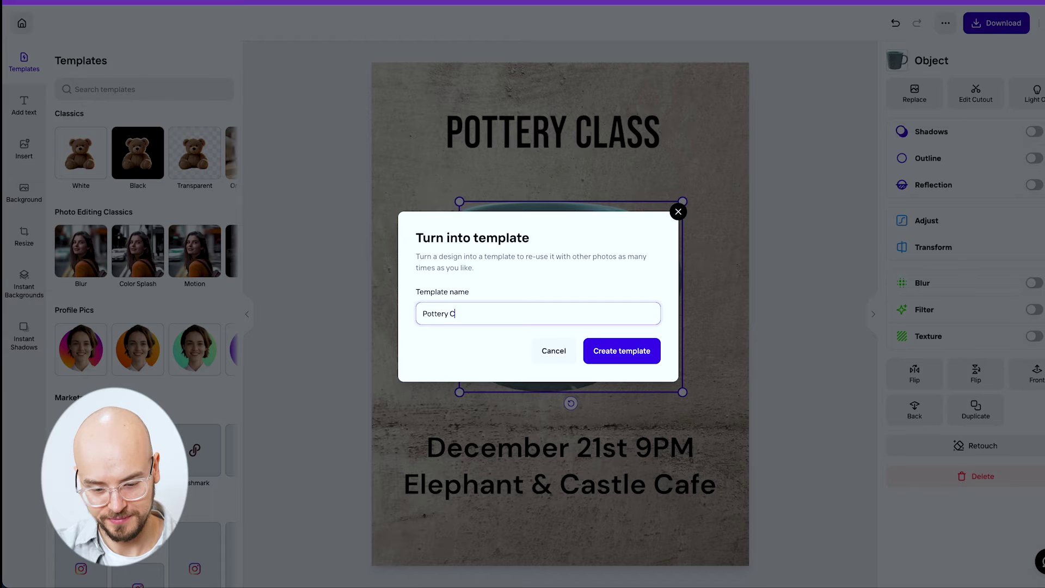
text(te)
click(633, 356)
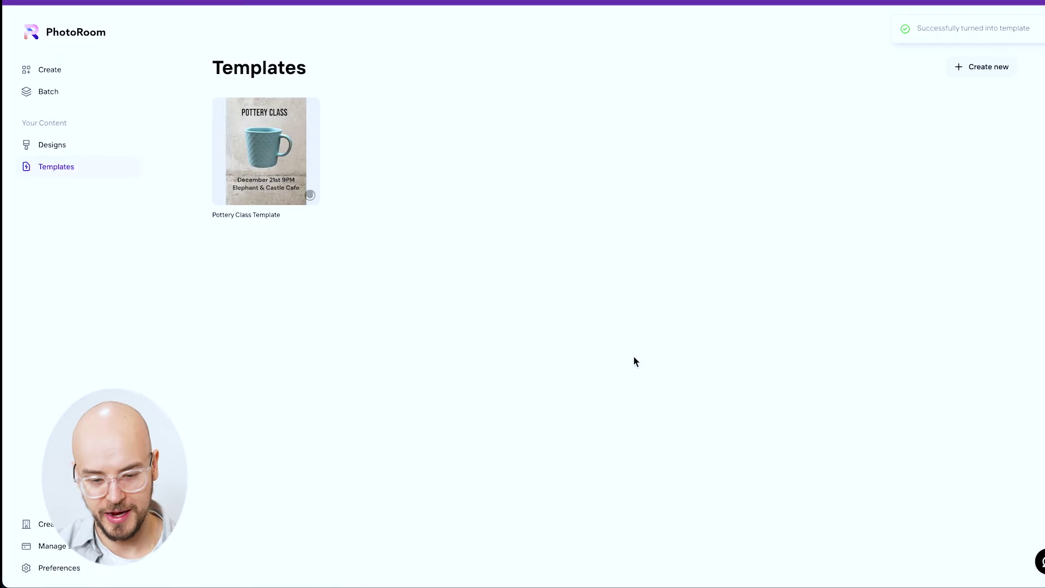
Apply the Pottery Class Template in a batch to the candle image IMG_9739-PhotoRoom-PhotoRoom (1).png from the Downloads folder
mouse_move(277, 188)
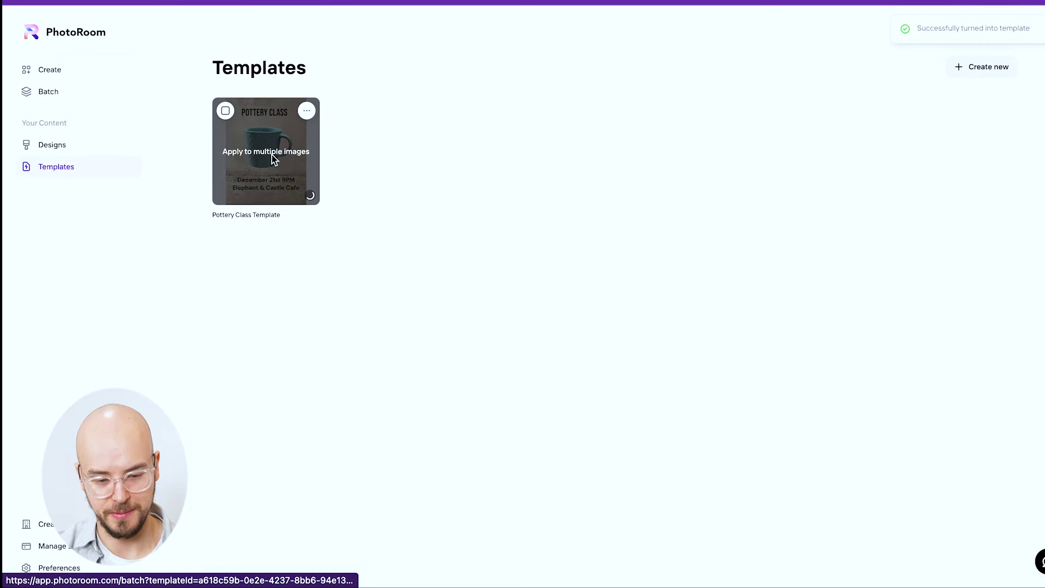
click(274, 160)
click(407, 195)
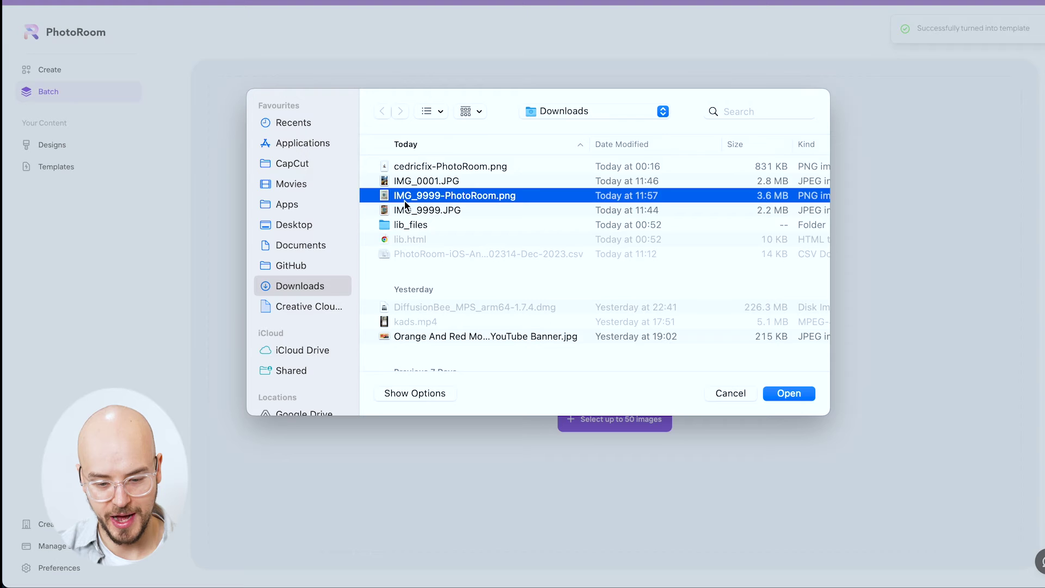
scroll(408, 218, down, 10)
click(409, 233)
key(space)
key(space)
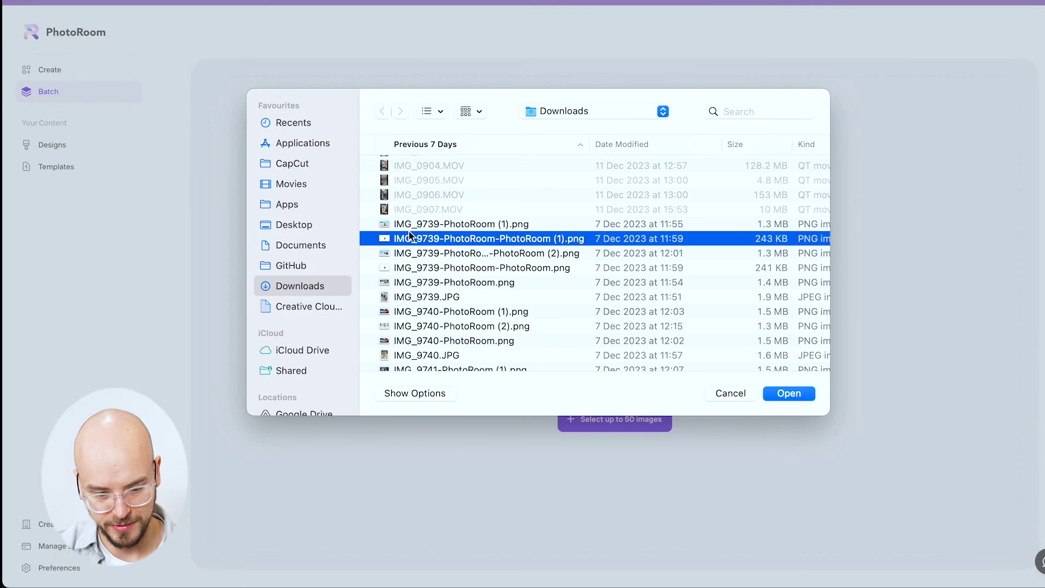
double_click(409, 232)
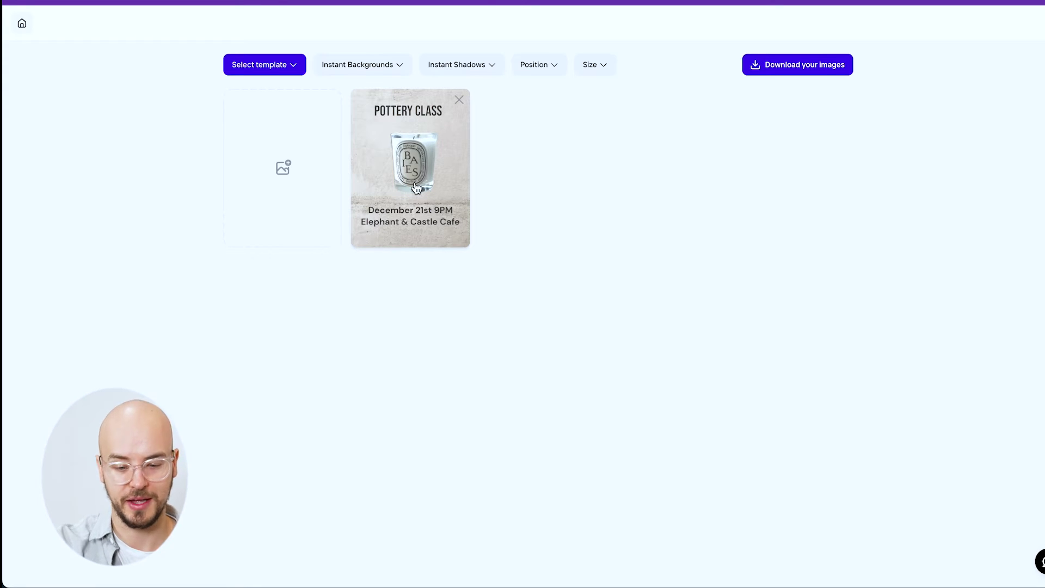
Open the candle poster from the batch for editing and select its event details text
click(413, 188)
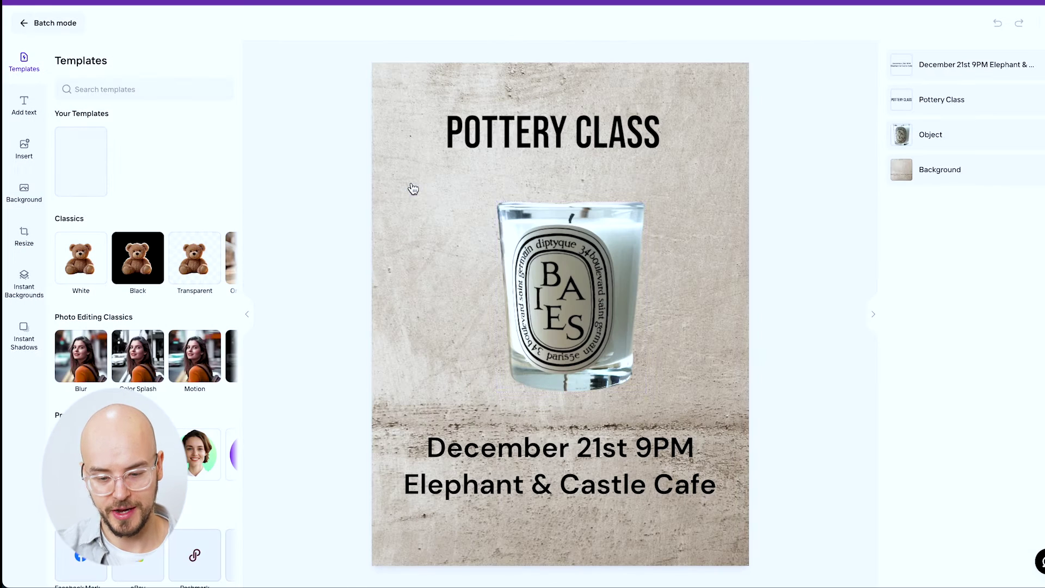
click(583, 455)
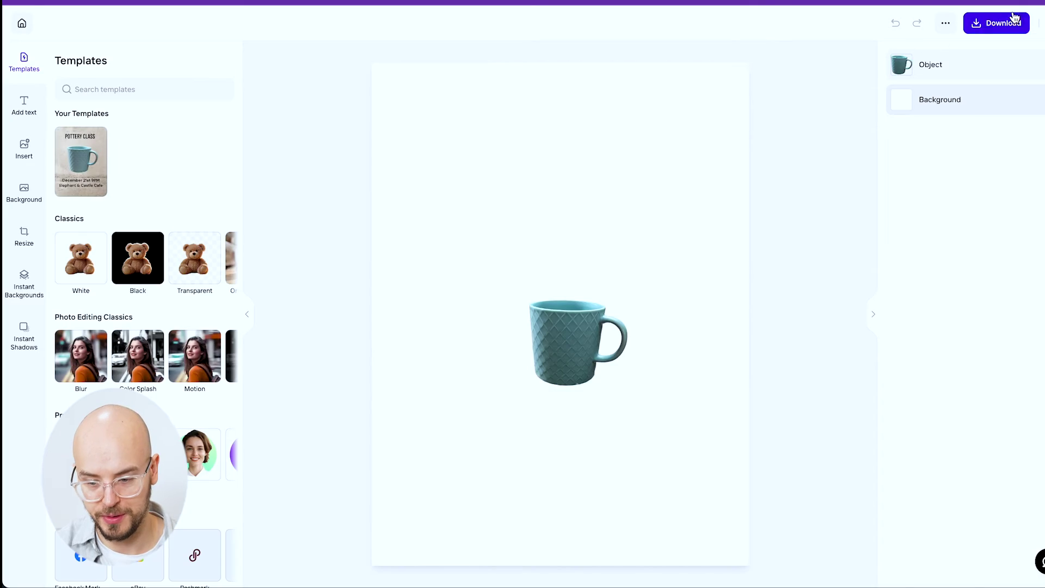
Download the mug image on its plain white background
click(996, 23)
click(923, 191)
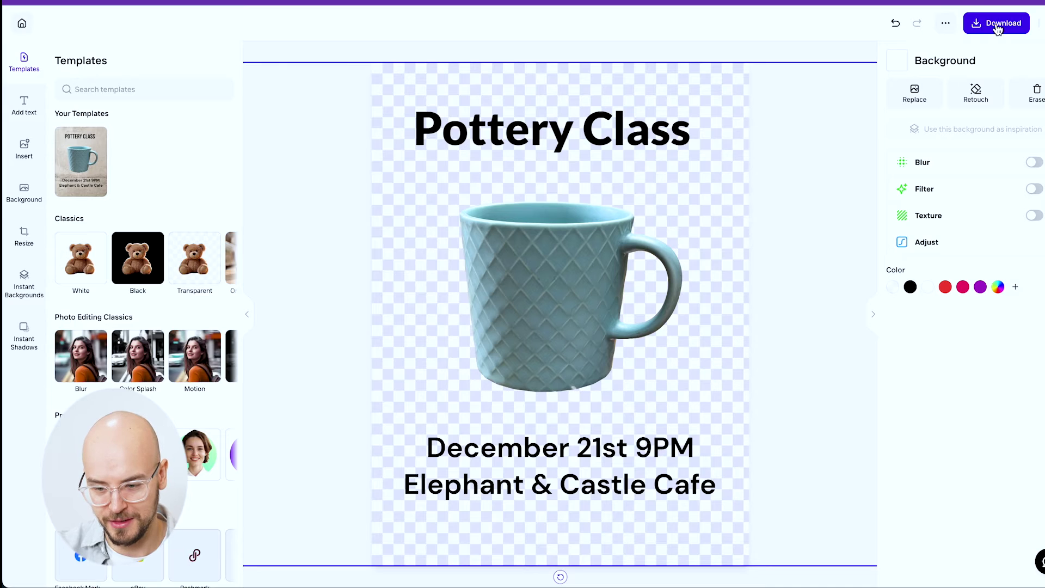
Download the transparent Pottery Class poster as a .png named IMG_9999 and preview the downloaded file
click(999, 28)
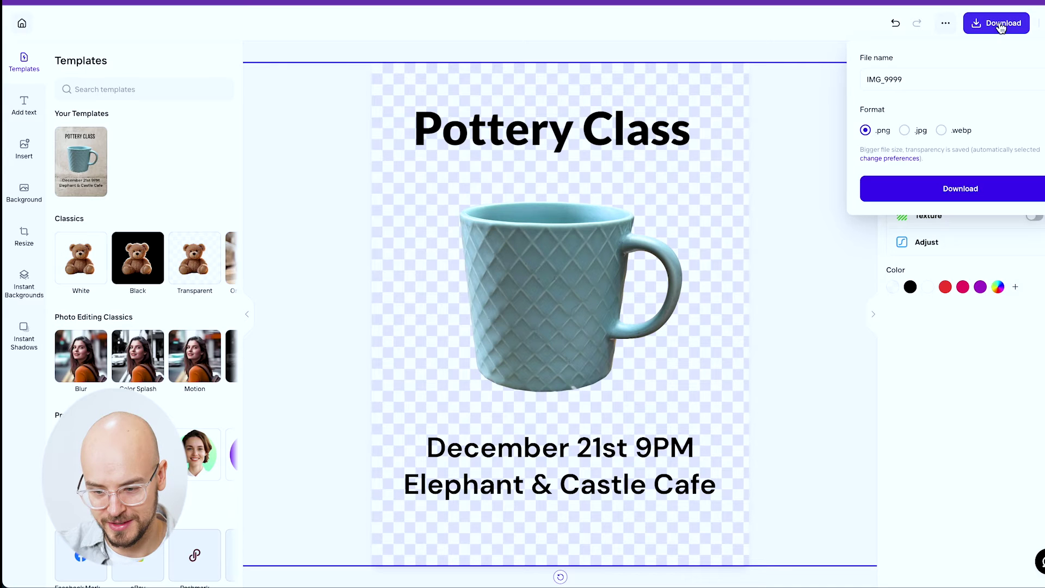
click(918, 188)
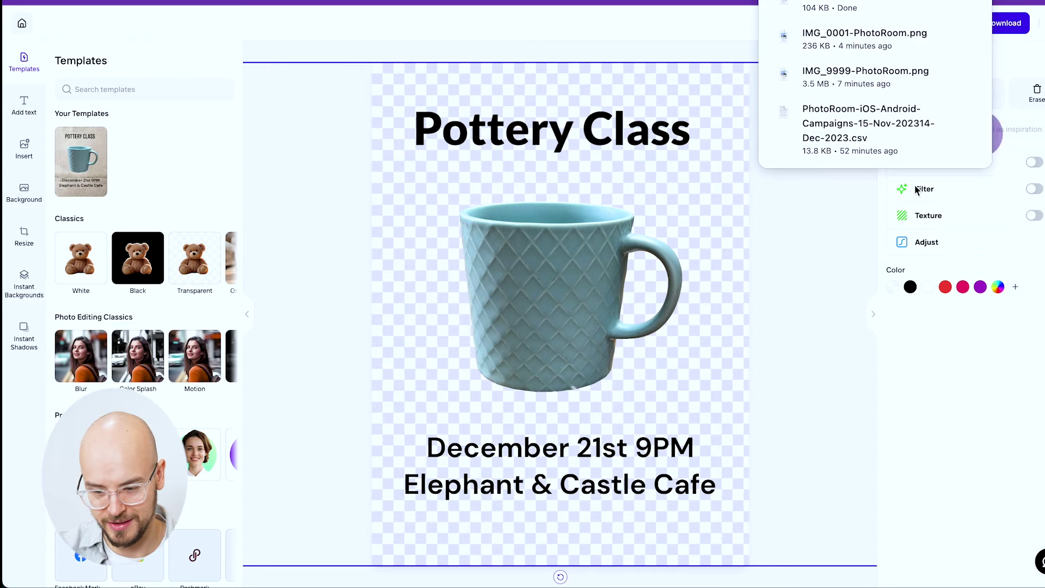
click(816, 7)
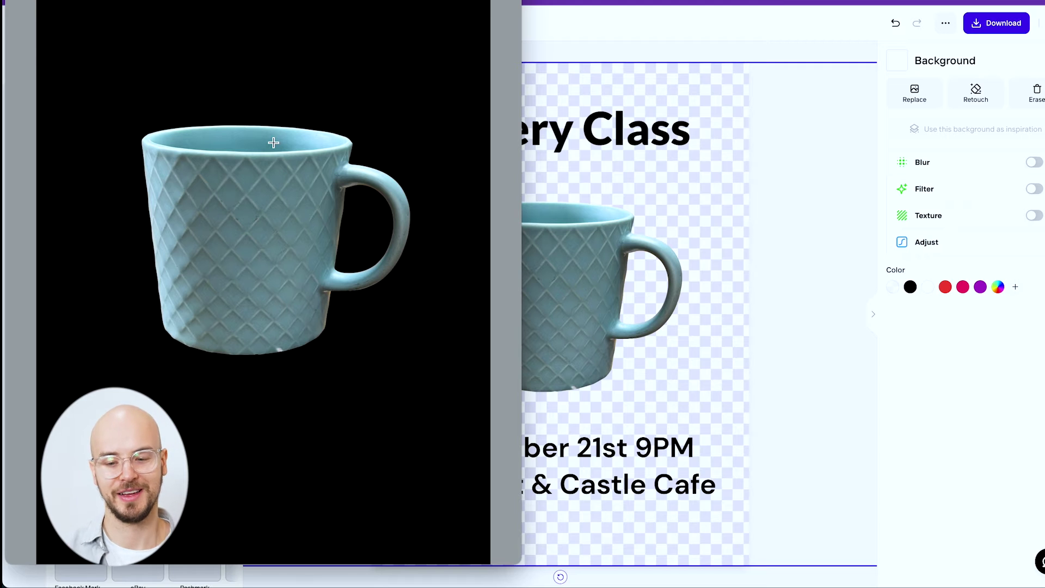
click(790, 141)
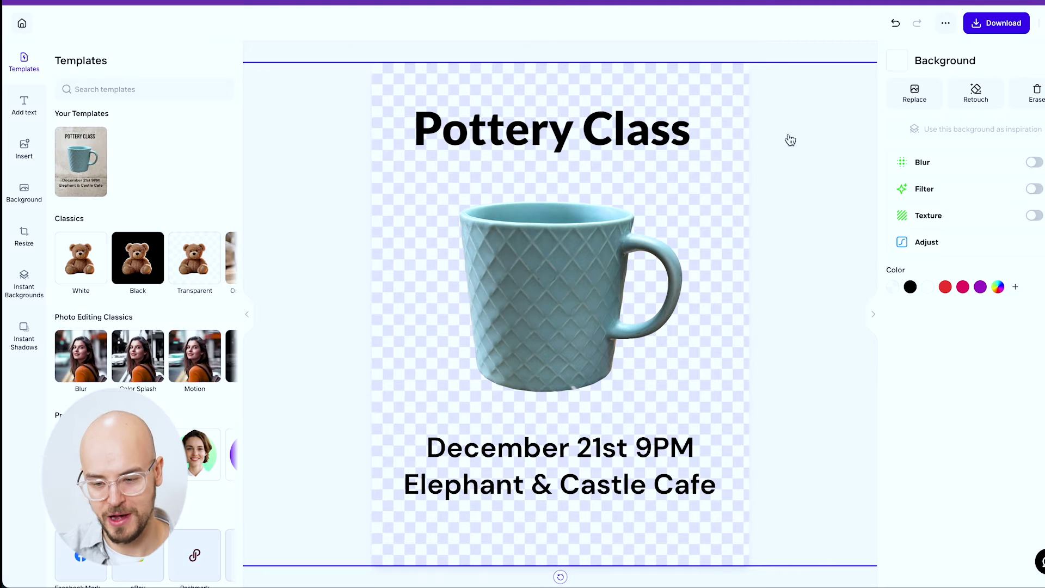
Download the transparent poster as a .png again, and reveal and preview the downloaded file in its folder
click(1003, 29)
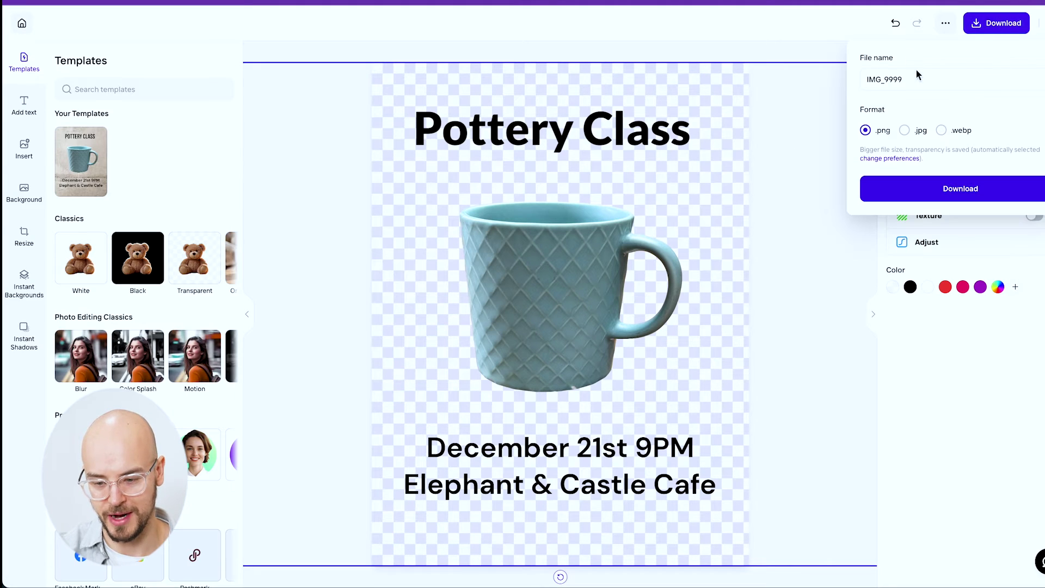
click(889, 186)
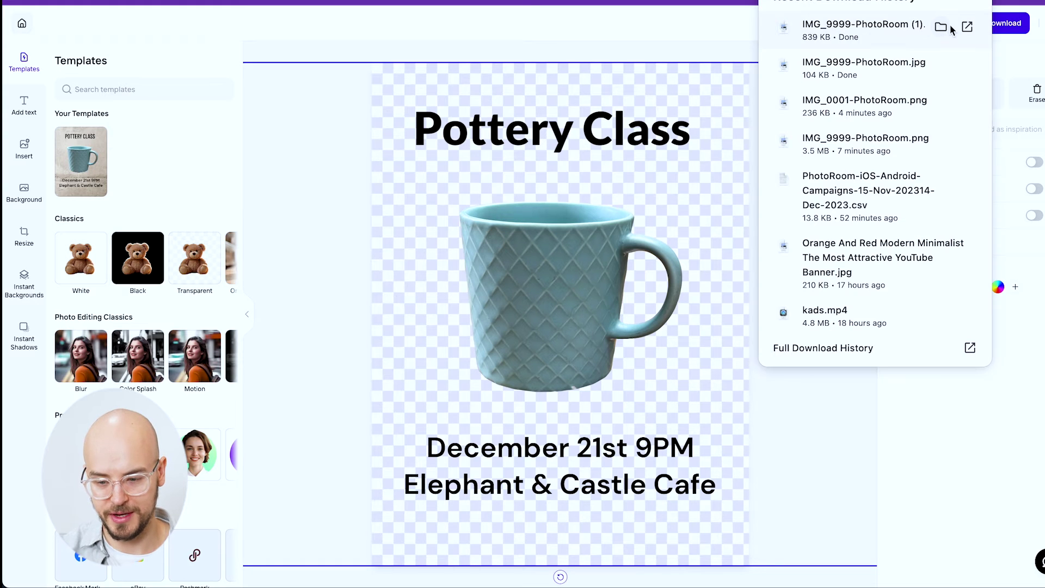
click(941, 28)
key(space)
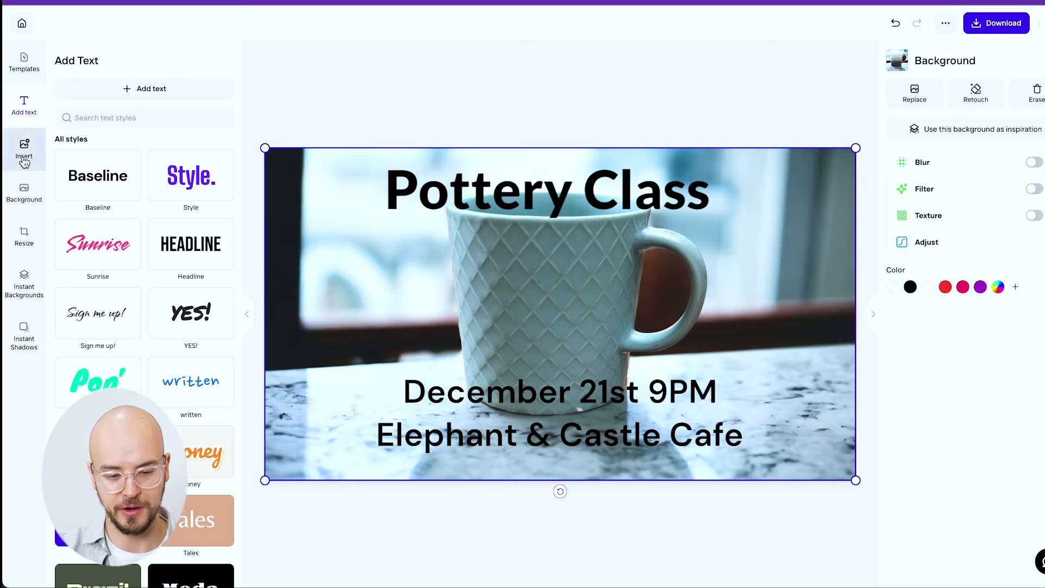
click(24, 158)
click(101, 173)
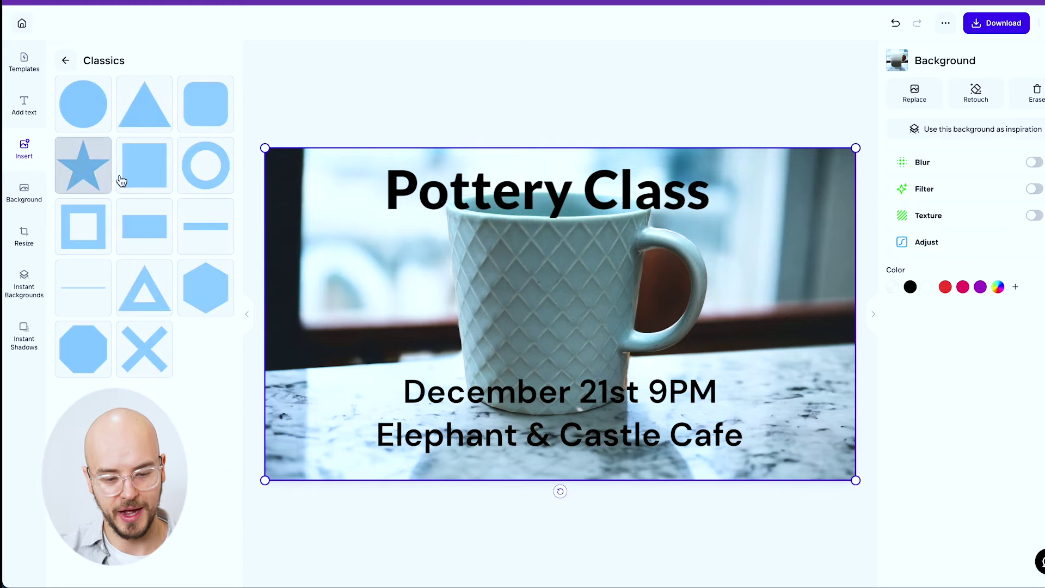
click(143, 163)
drag(710, 164, 548, 327)
drag(522, 382, 803, 305)
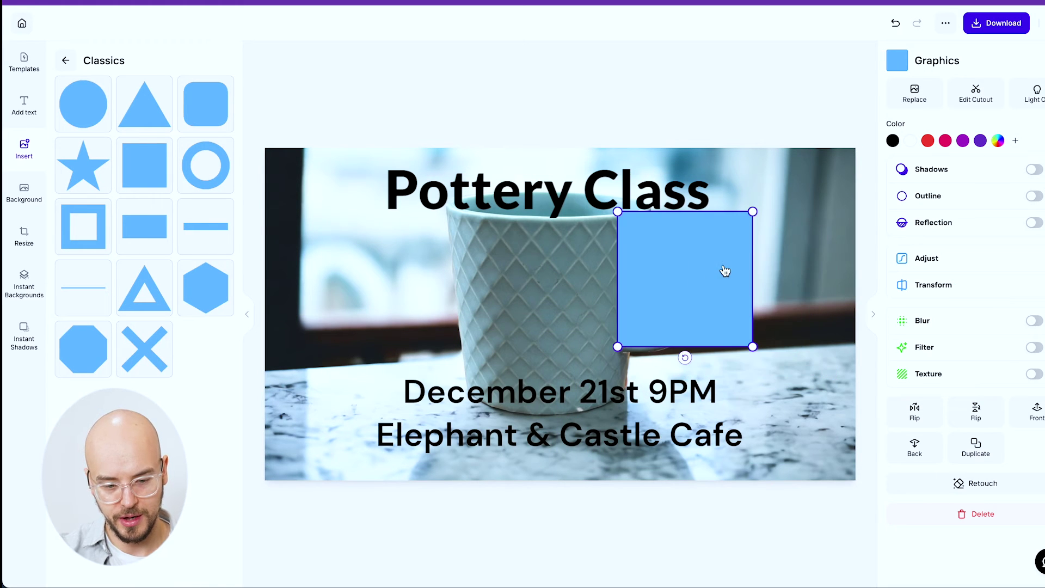
key(Delete)
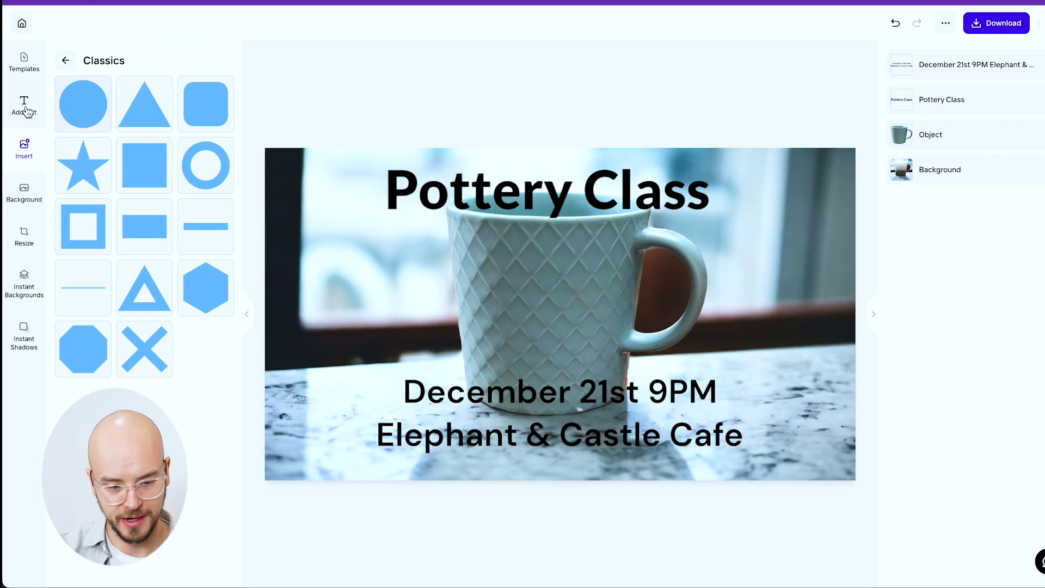
Insert a blue circle from the Classics shapes, scale it down and place it beside the mug's handle
click(83, 104)
drag(709, 165, 574, 301)
drag(490, 384, 731, 296)
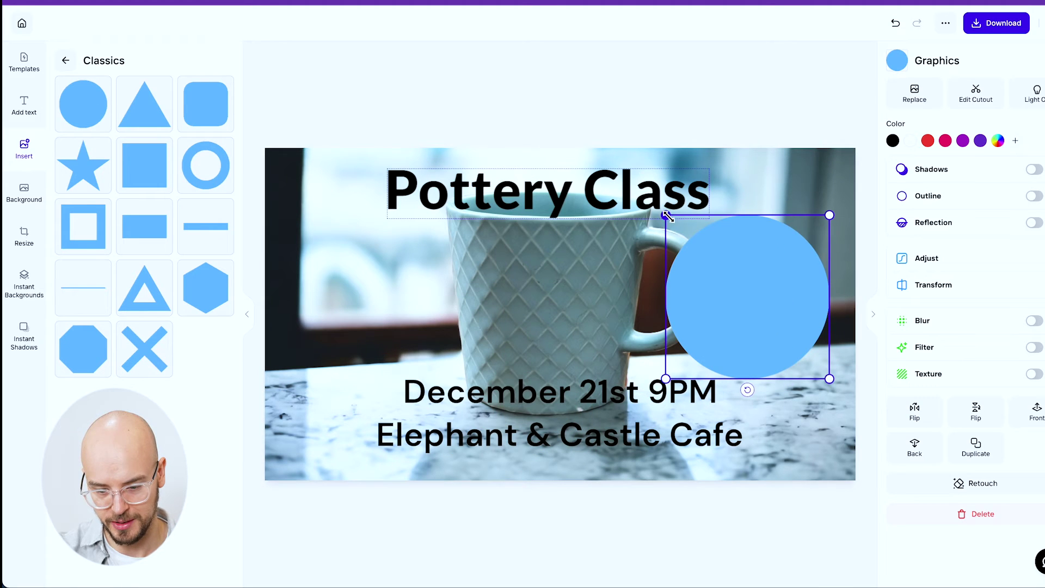
drag(666, 216, 682, 232)
Replace the event details text with a white "50%" and centre it on the blue circle
click(578, 408)
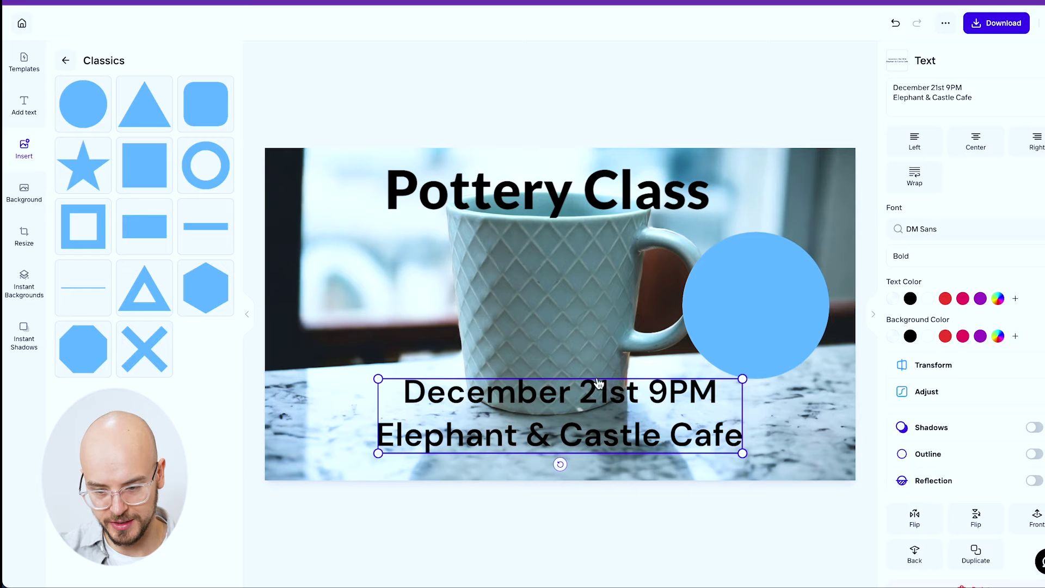
click(961, 98)
key(ctrl+a)
text(5)
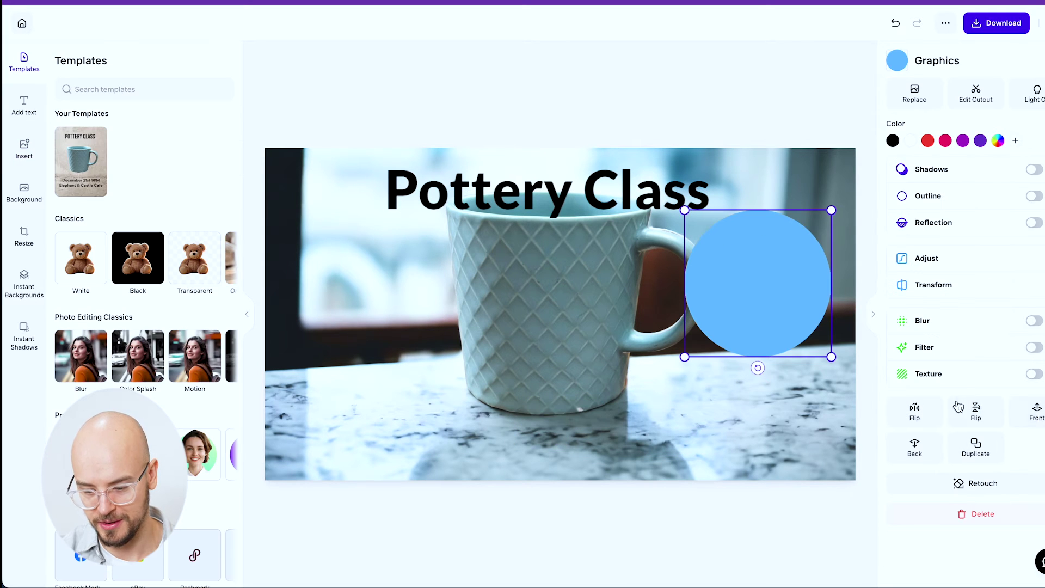
drag(758, 298, 833, 309)
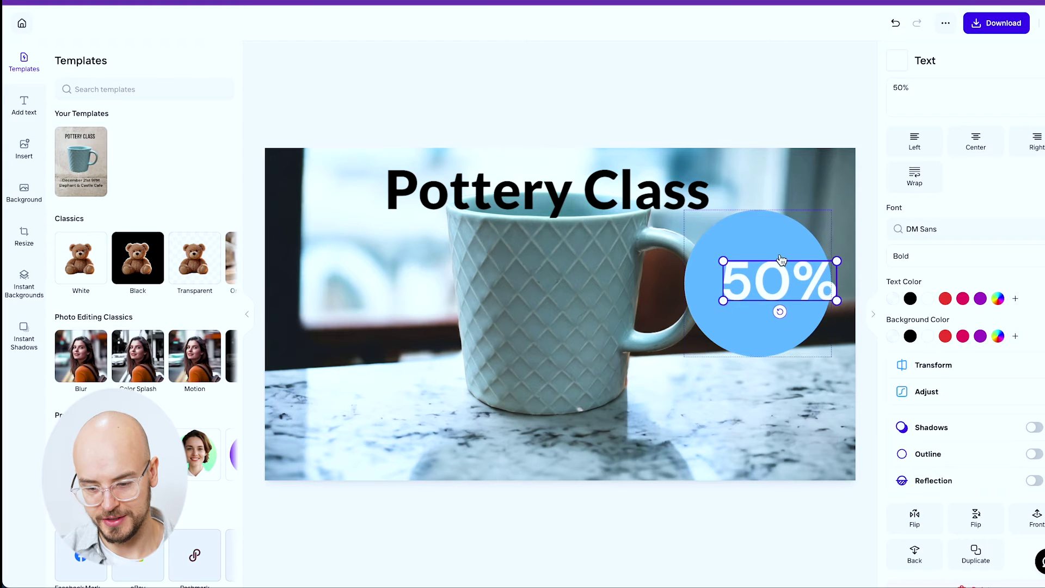
click(762, 269)
drag(782, 269, 762, 269)
Insert the party-face emoji, shrink it and place it on the marble countertop in the design's lower-left area
click(32, 164)
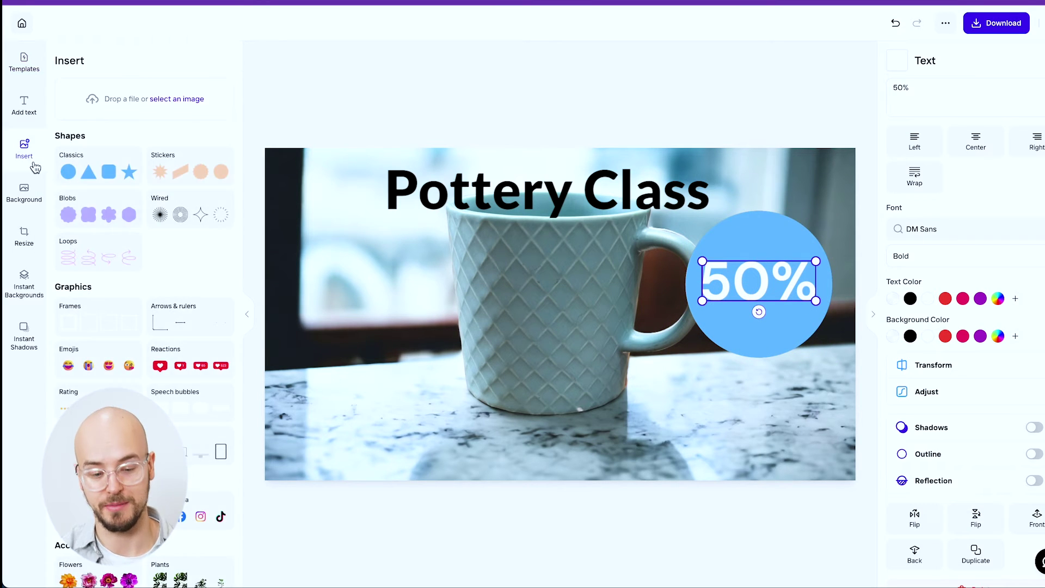
click(65, 351)
drag(82, 287, 587, 316)
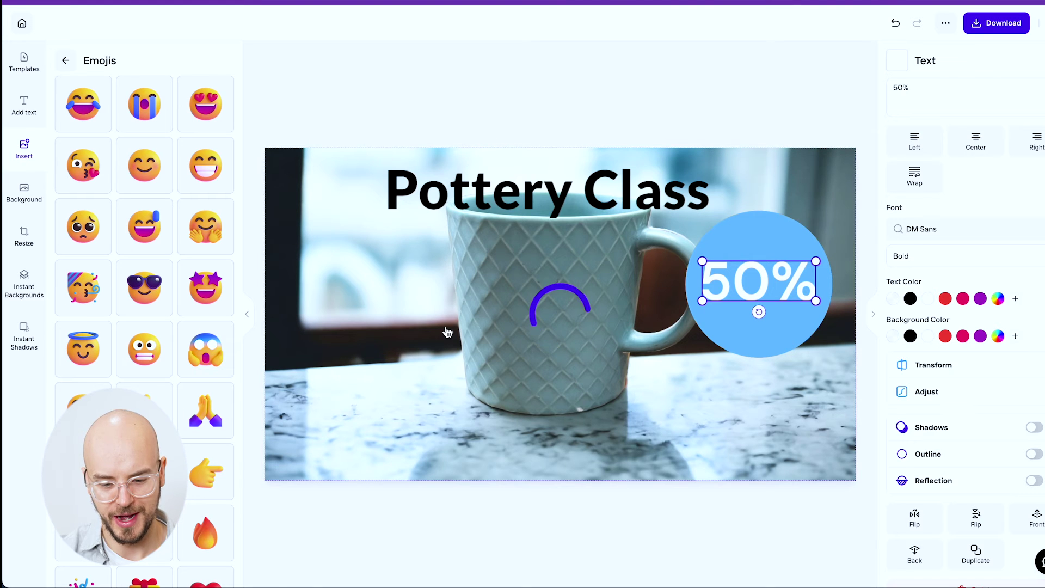
drag(712, 181, 511, 357)
drag(442, 400, 344, 384)
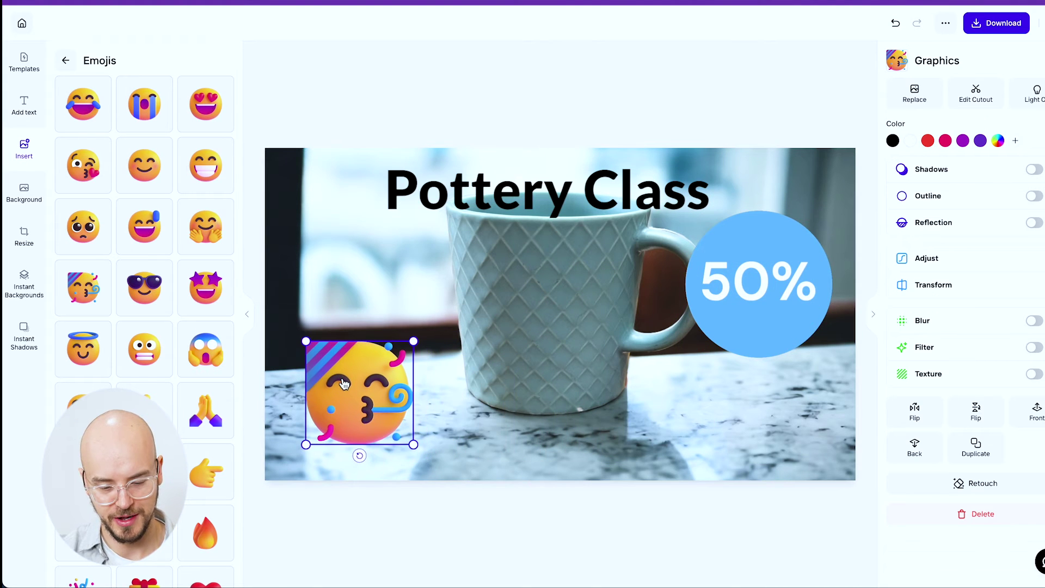
click(23, 158)
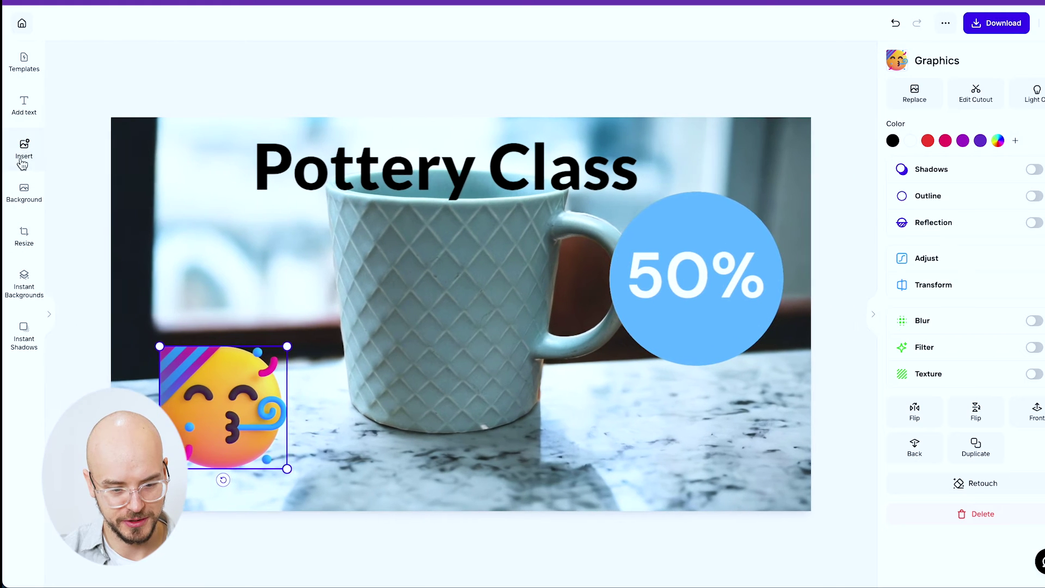
Insert the cutout of the smiling woman with curly blonde hair from the Humans collection
click(22, 158)
scroll(139, 241, down, 10)
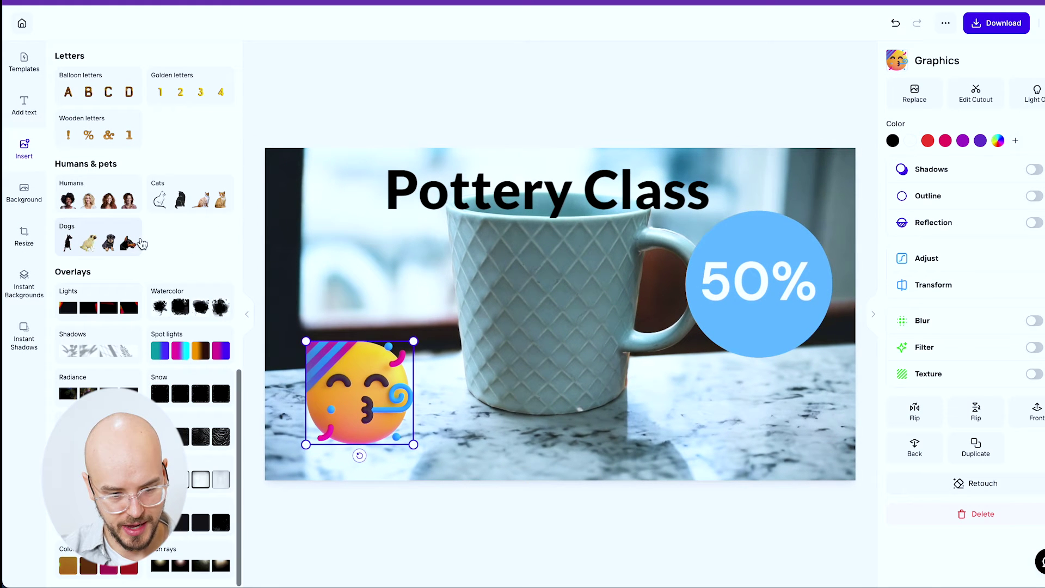
click(108, 201)
click(144, 104)
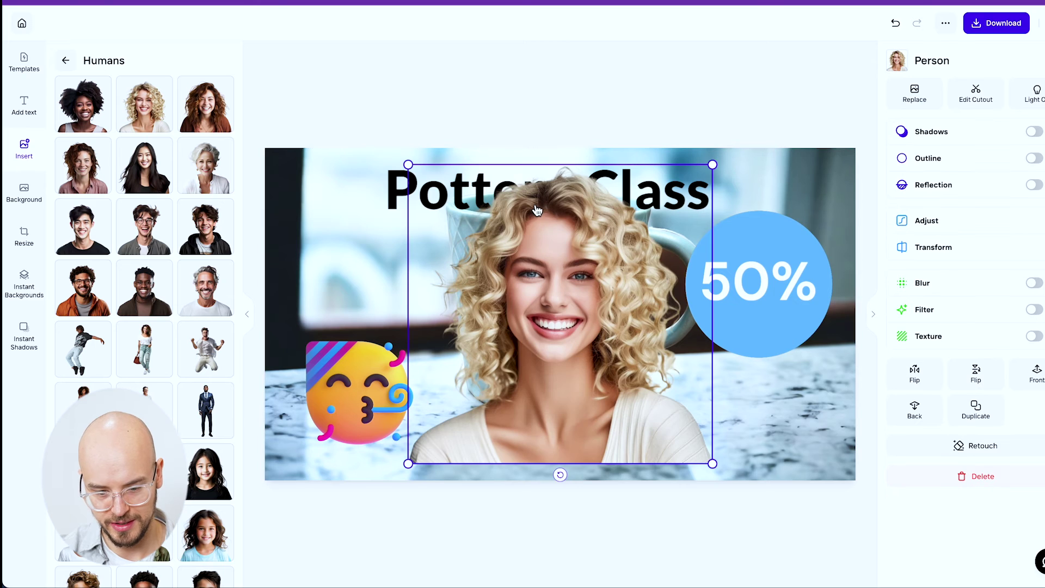
Shrink the woman cutout, place it in the design's lower-right area below the blue circle and send it backward
drag(408, 165, 527, 280)
drag(606, 356, 711, 377)
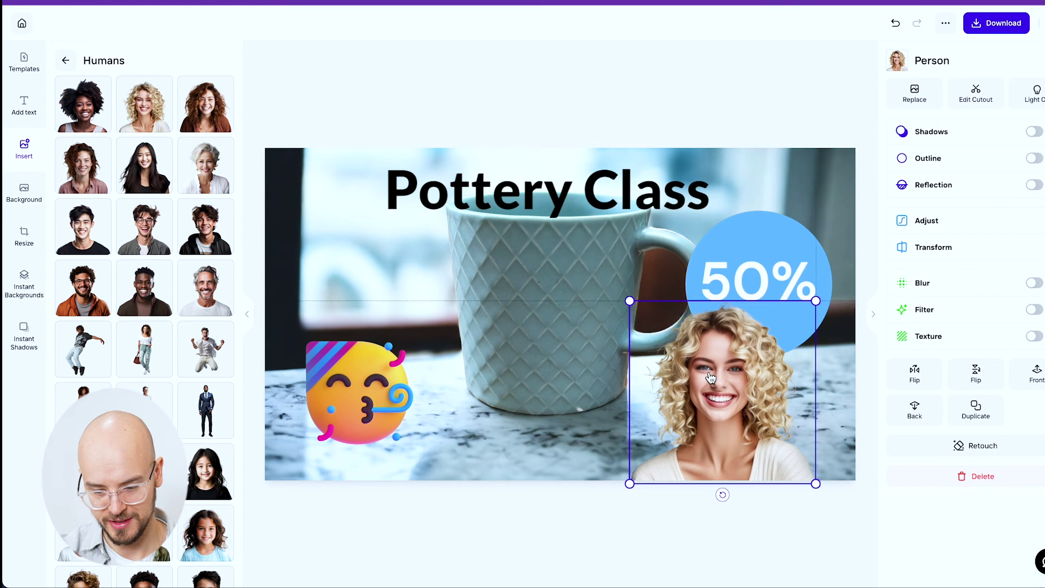
click(917, 408)
drag(557, 203, 578, 407)
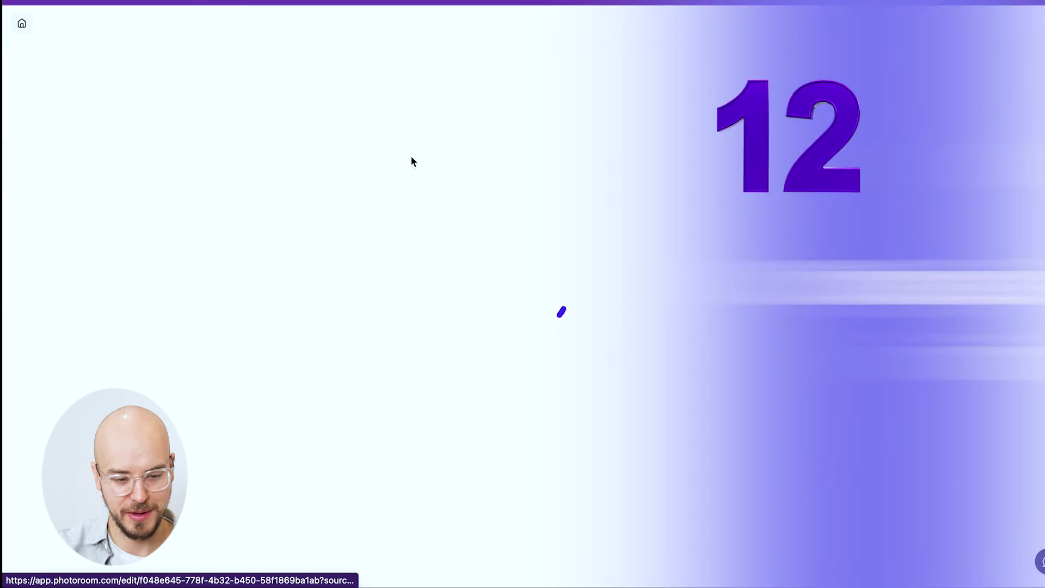
Set the font of the poster's "Pottery Class" title to Lato
click(494, 128)
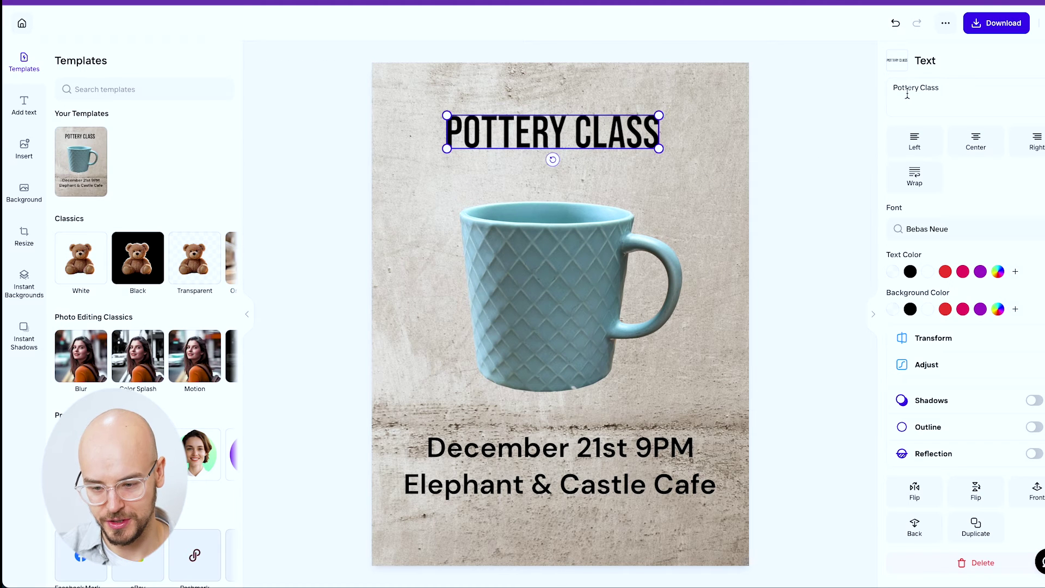
click(921, 228)
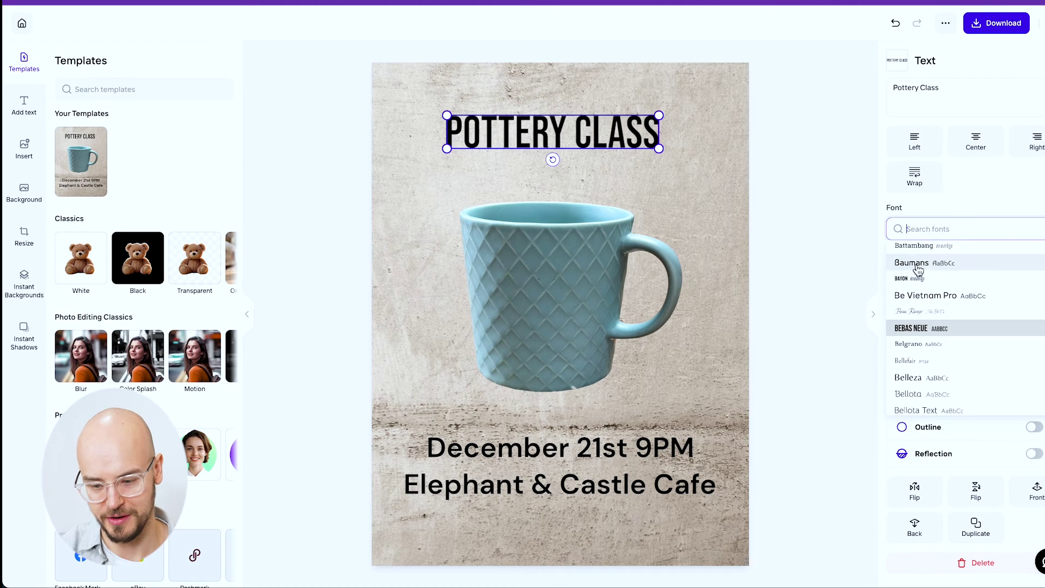
scroll(930, 267, down, 4)
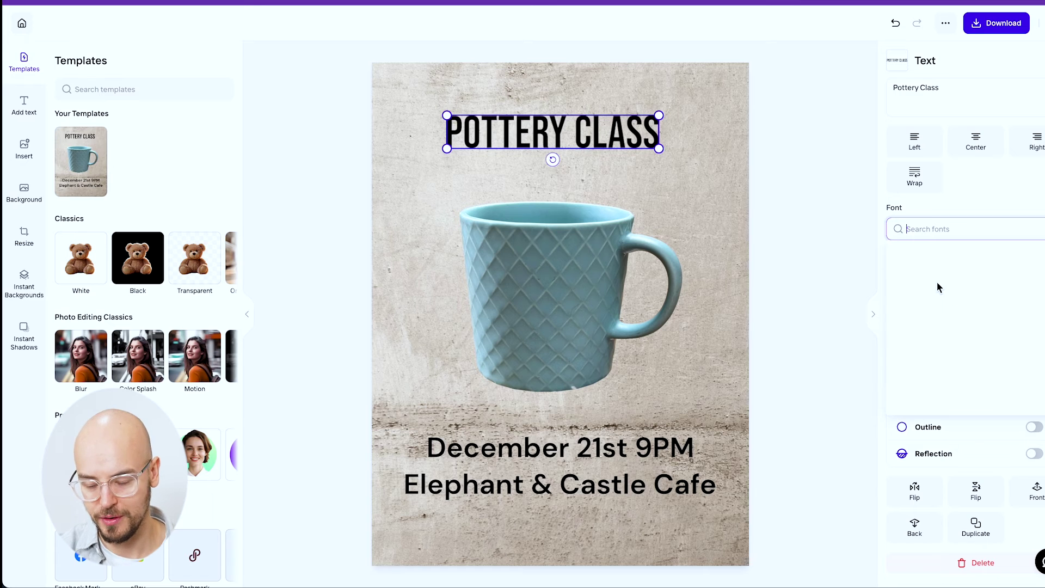
scroll(938, 287, down, 5)
text(lata)
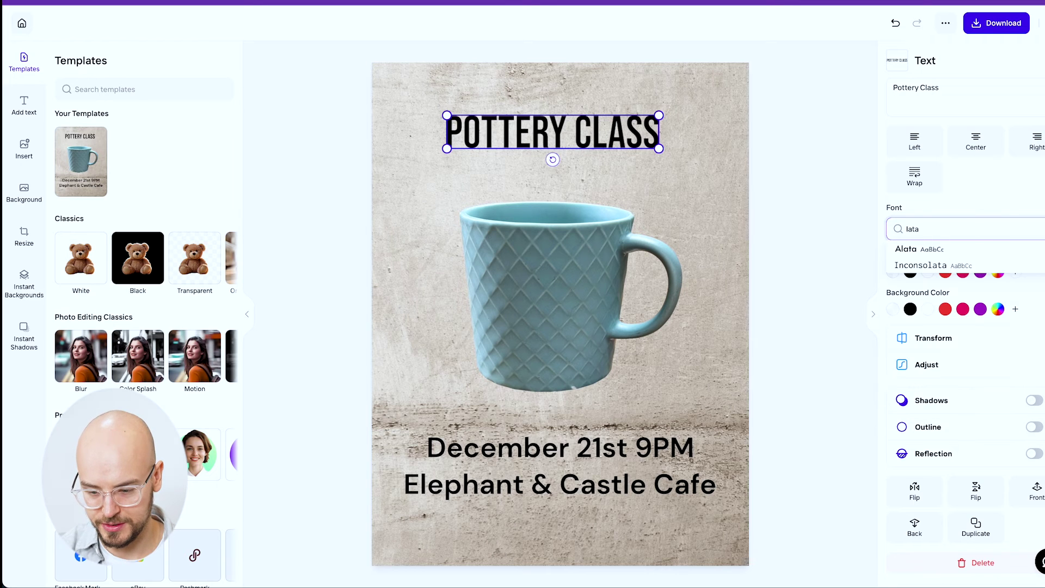
key(BackSpace)
text(o)
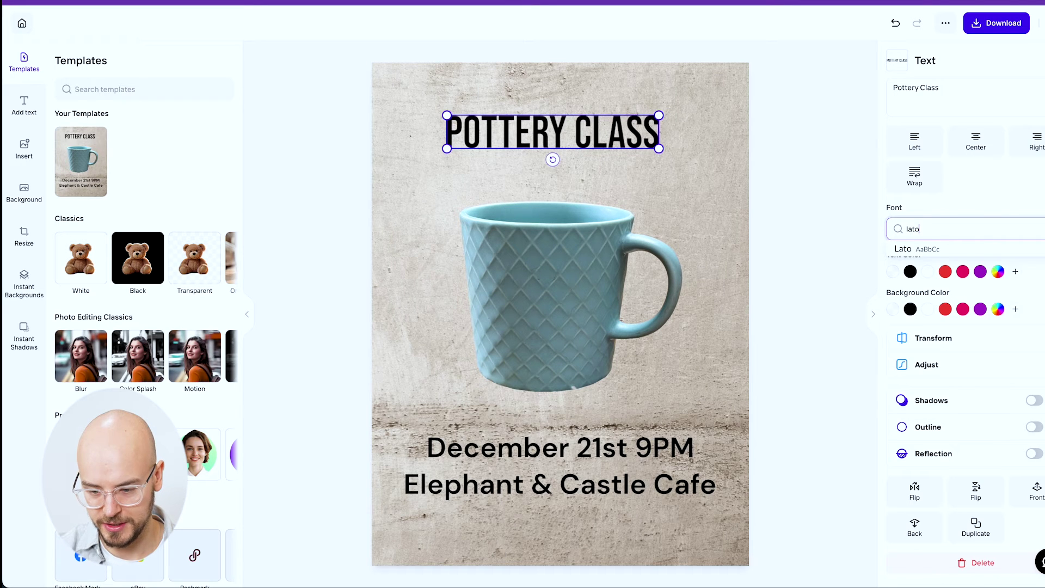
click(938, 254)
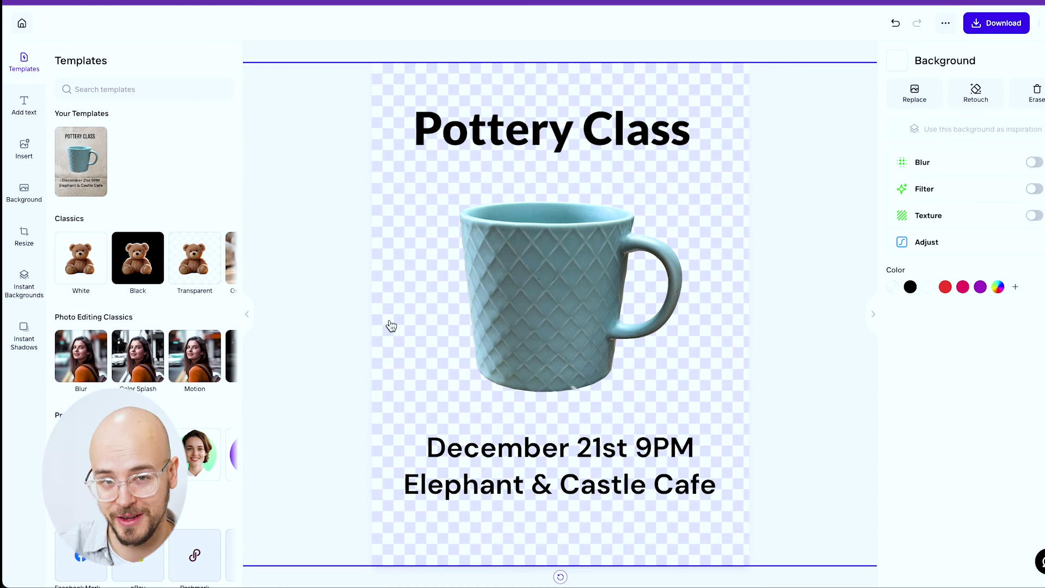
Generate custom instant backgrounds from the manual prompt "a mug on a volcano" and apply the first image with snow under the mug
click(20, 282)
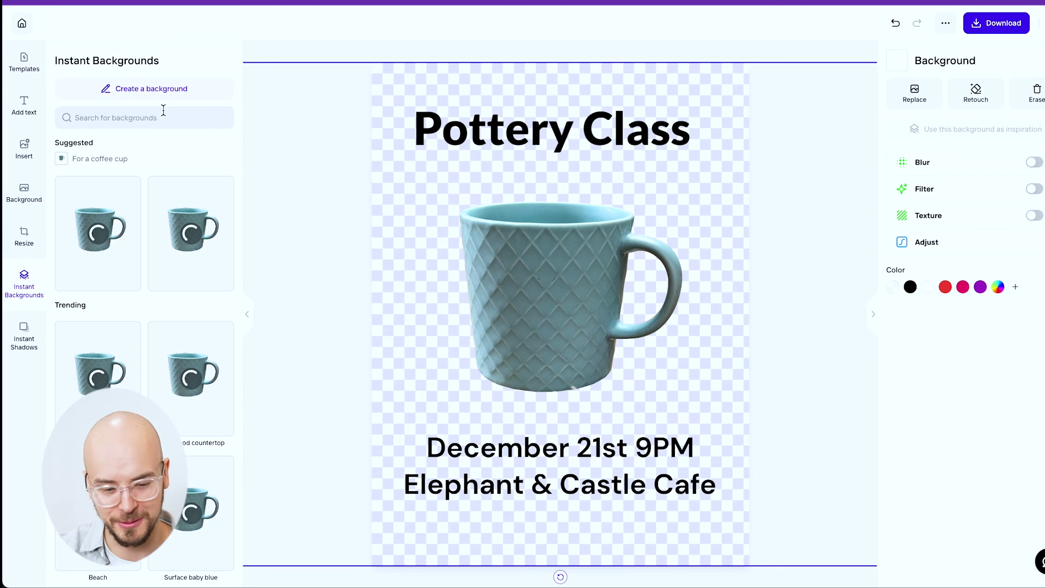
click(163, 114)
click(179, 89)
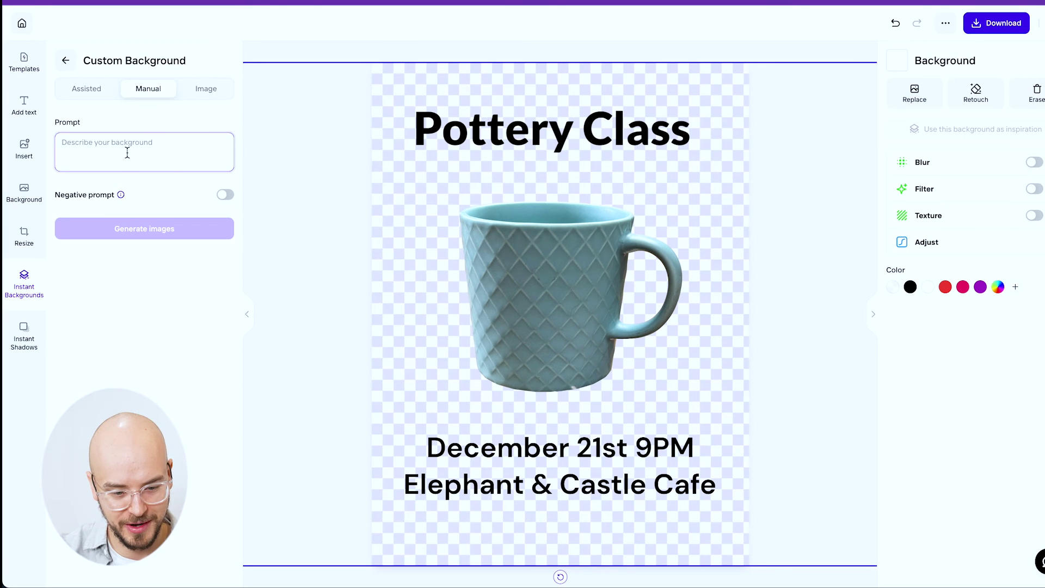
click(66, 61)
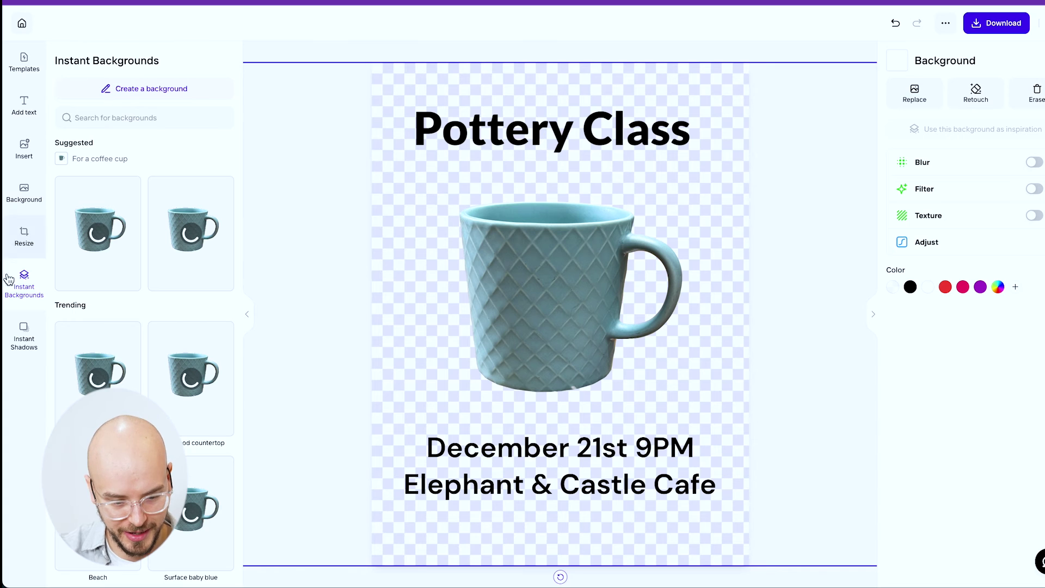
click(152, 97)
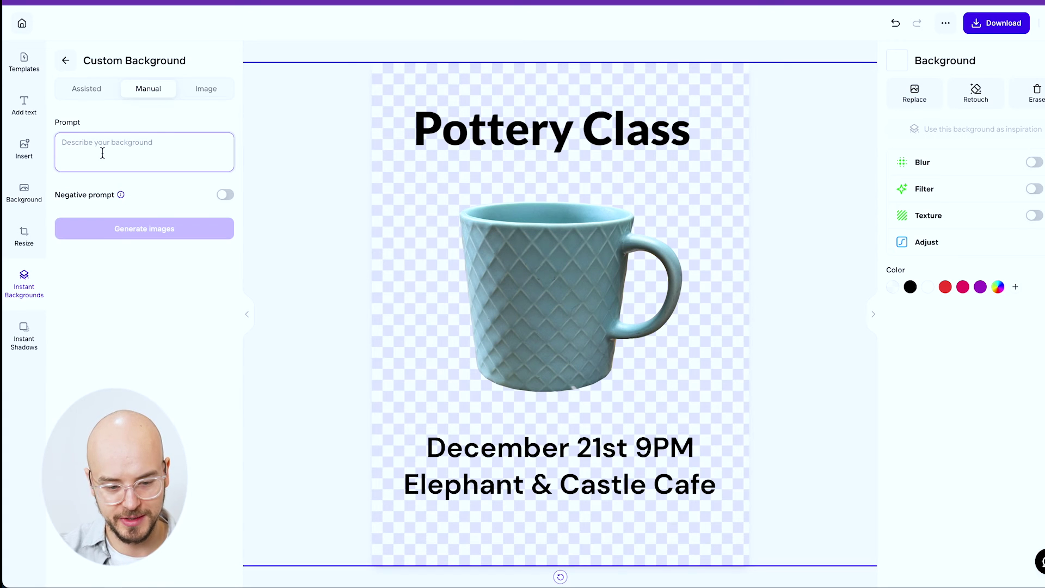
text(a mug on a volca)
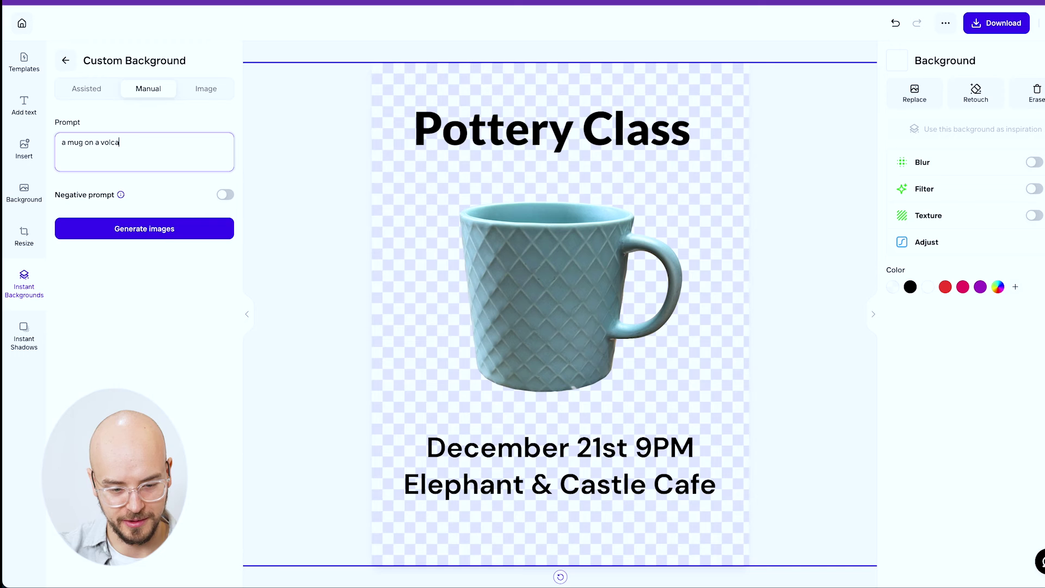
click(163, 228)
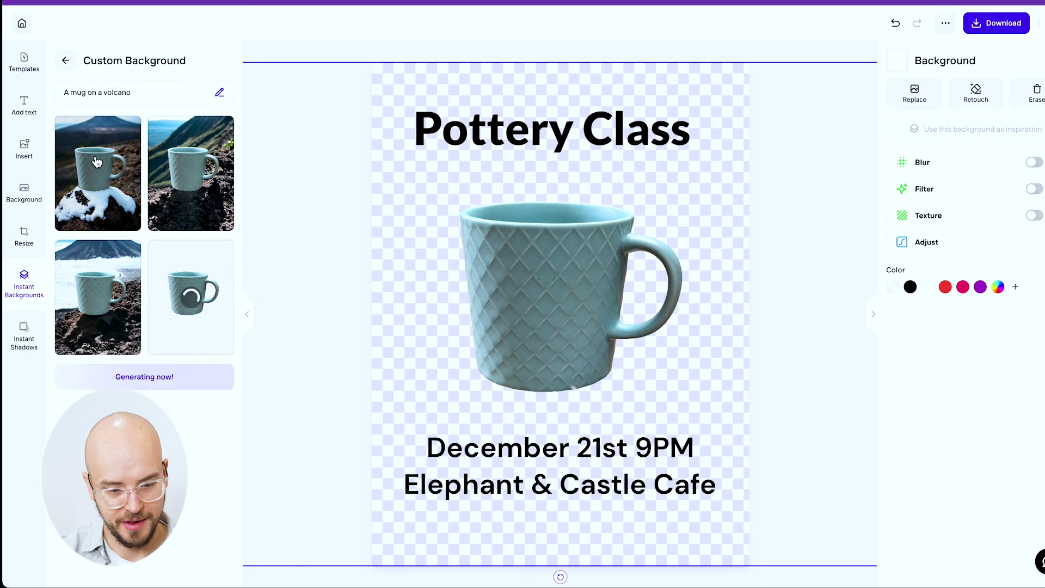
click(96, 162)
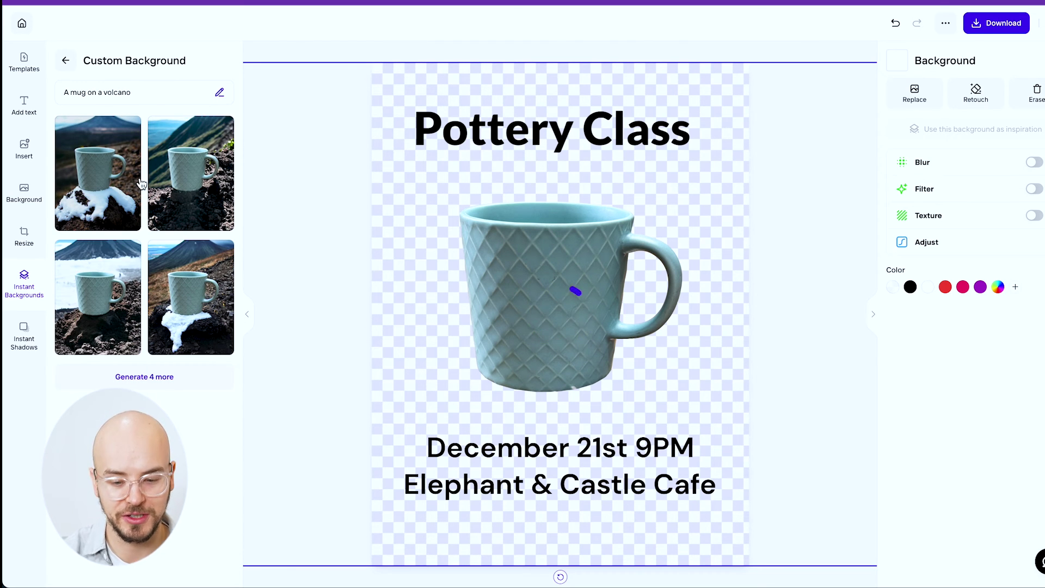